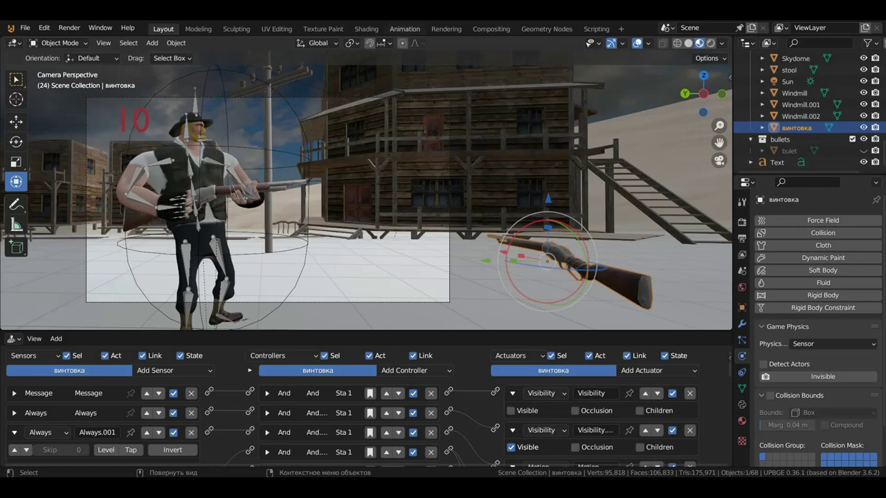
- Enlarge the 3D viewport, zoom in on the camera view and run the game with P
left_click(475, 36)
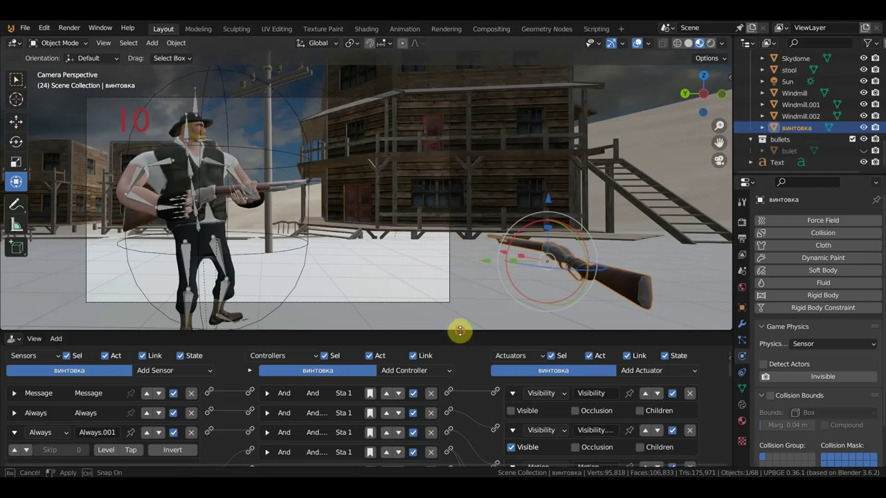
left_click_drag(460, 331, 473, 424)
middle_click_drag(488, 309, 628, 288, "ctrl")
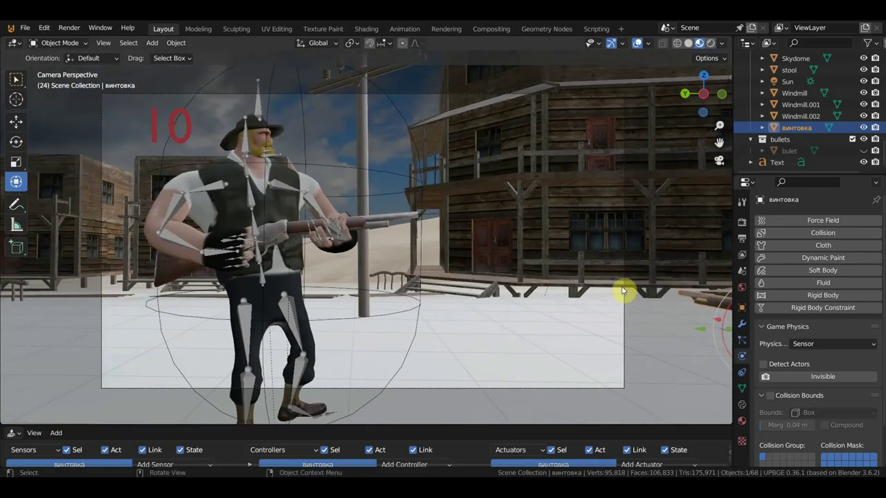
key("p")
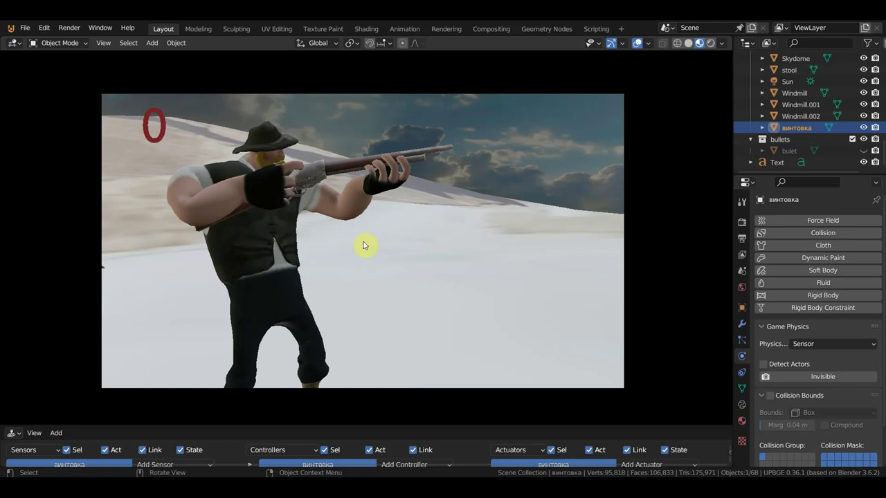
- Stop the running game with Esc once the ammo counter reaches 0
key("Escape")
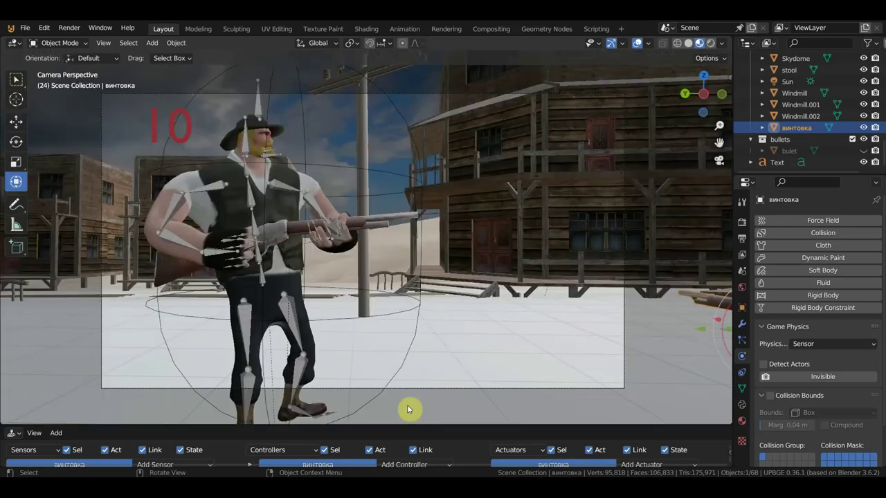
- Enlarge the logic bricks area and orbit and zoom out to show the whole town scene
left_click_drag(411, 423, 427, 312)
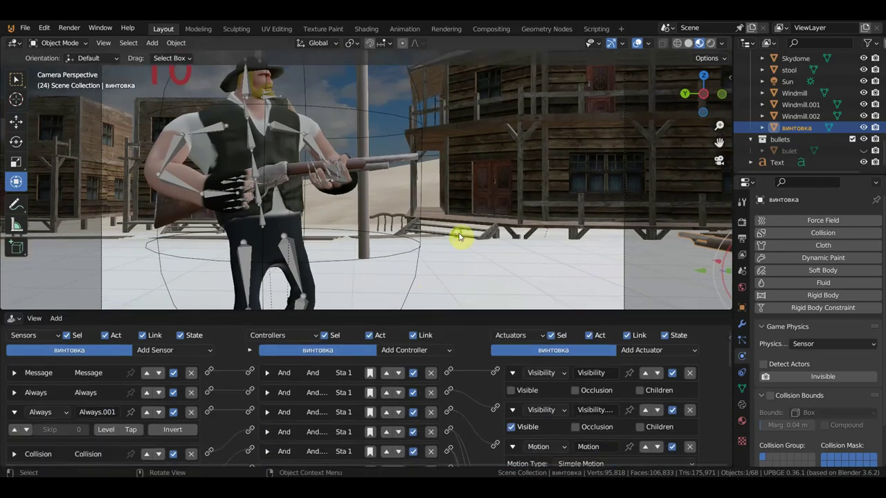
mouse_move(458, 237)
middle_mouse_down()
mouse_move(352, 267)
mouse_move(247, 259)
middle_mouse_up()
scroll(411, 221, "down", 4)
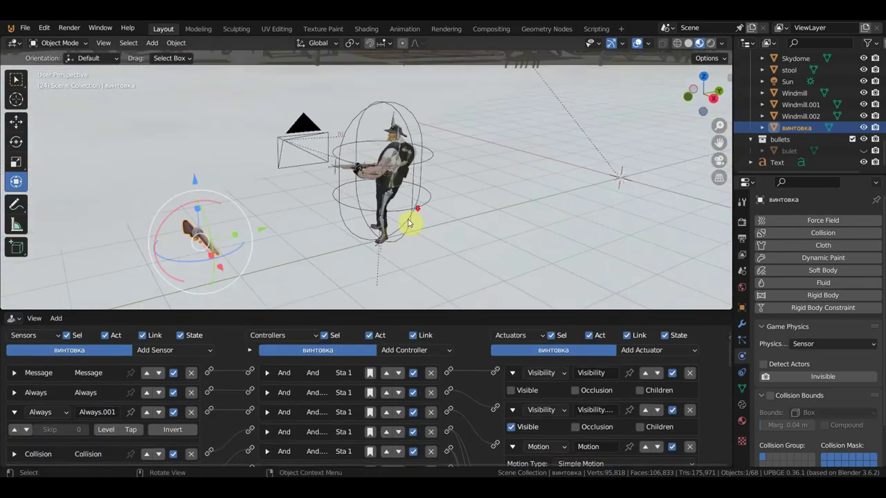
middle_click_drag(419, 209, 449, 190)
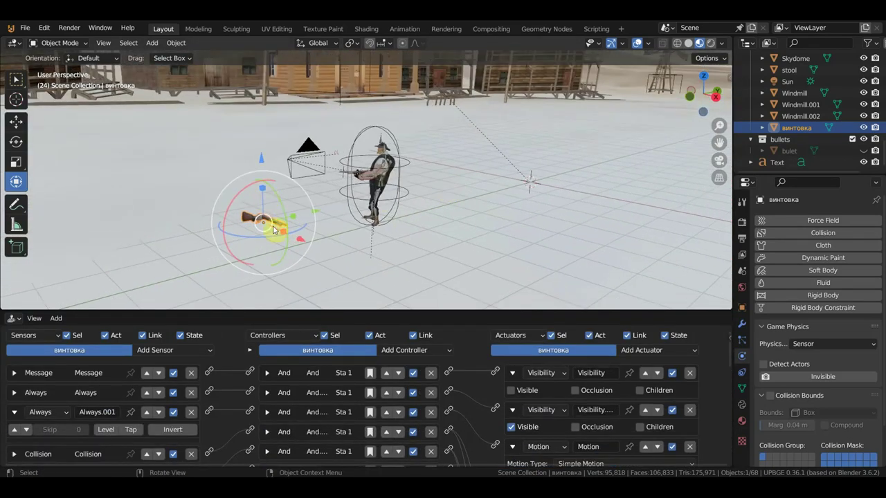
- Open the File menu to reach the Import list of model formats
left_click(25, 28)
scroll(264, 229, "up", 2)
scroll(264, 234, "down", 1)
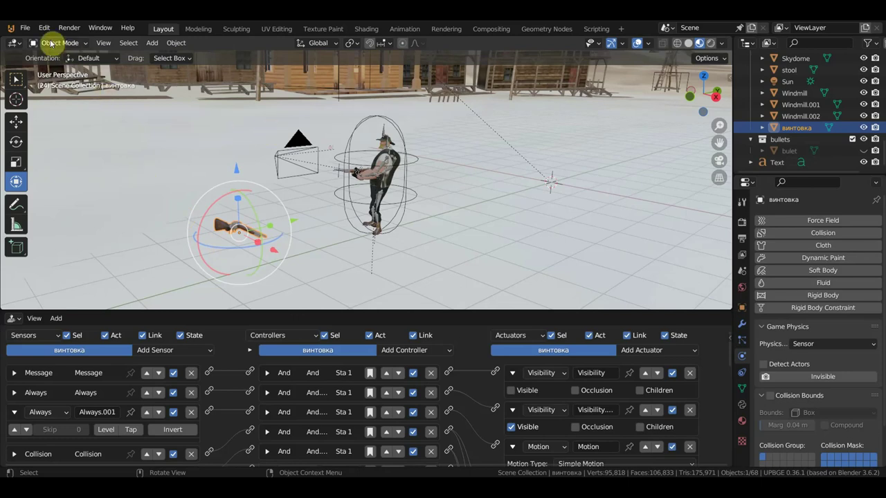
left_click(25, 28)
- Import the знак патрона.fbx bullet model through File > Import > FBX
mouse_move(63, 183)
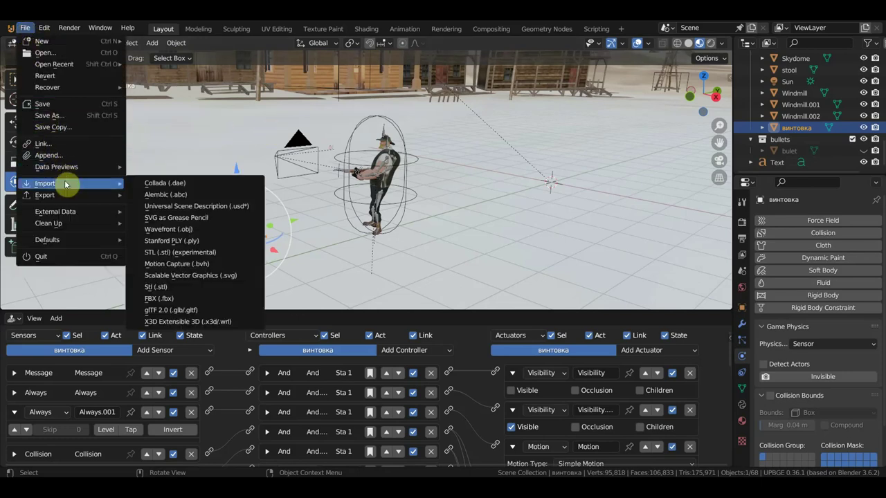
left_click(184, 299)
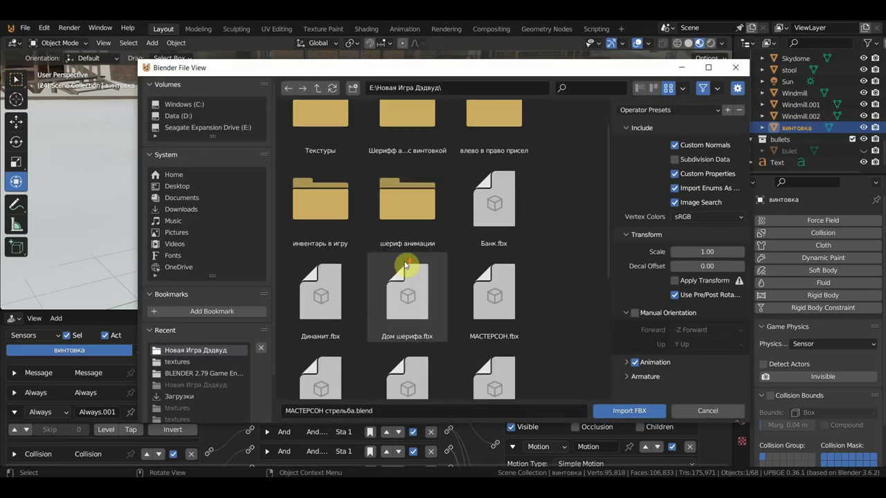
scroll(415, 277, "down", 5)
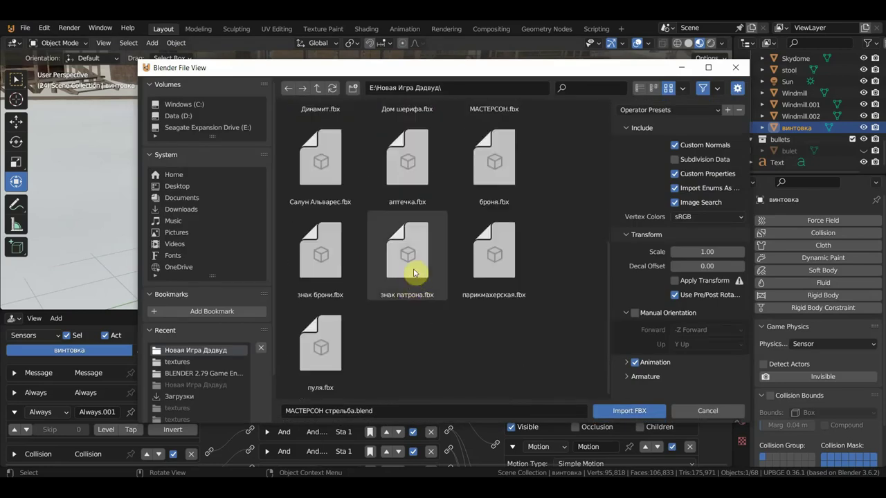
double_click(414, 272)
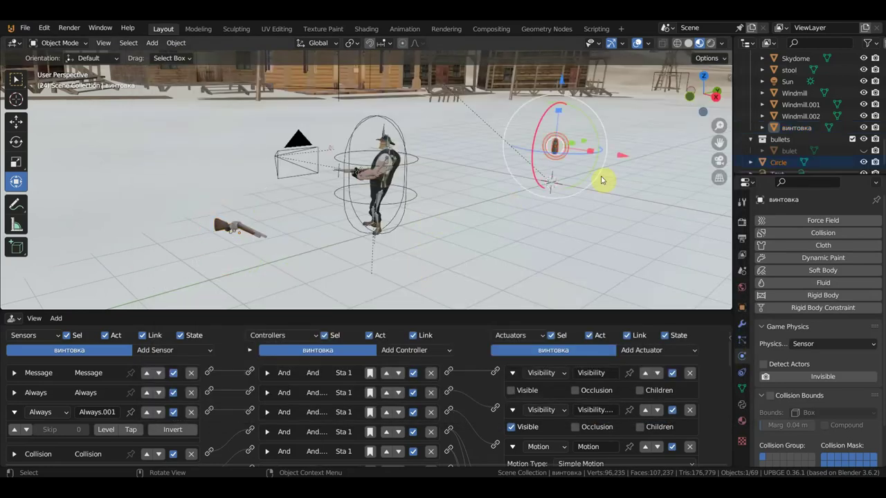
- Move the bullet left along X beside the character and show its material settings
left_click_drag(589, 139, 299, 204)
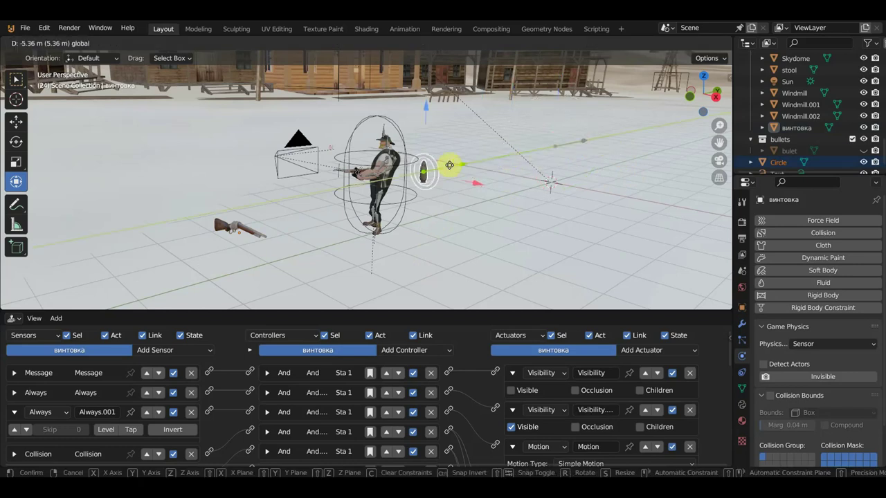
middle_click_drag(377, 228, 398, 216)
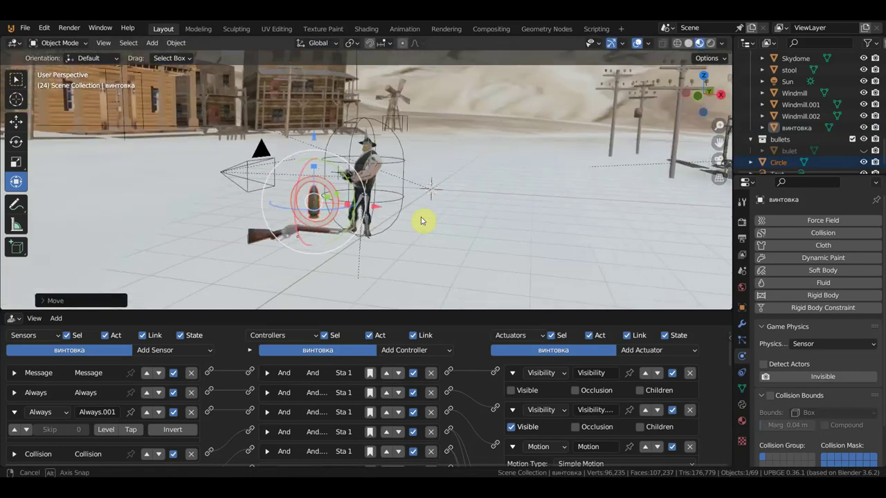
left_click_drag(388, 202, 213, 221)
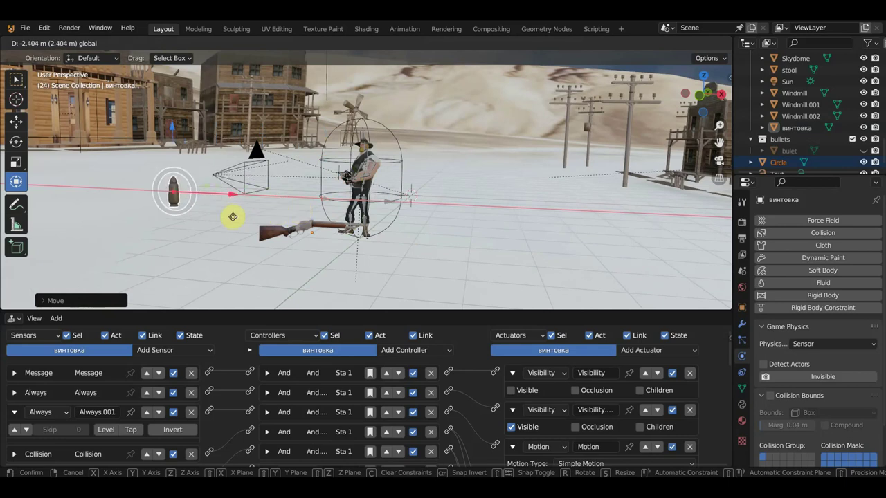
scroll(238, 225, "up", 2)
middle_click_drag(239, 225, 339, 215)
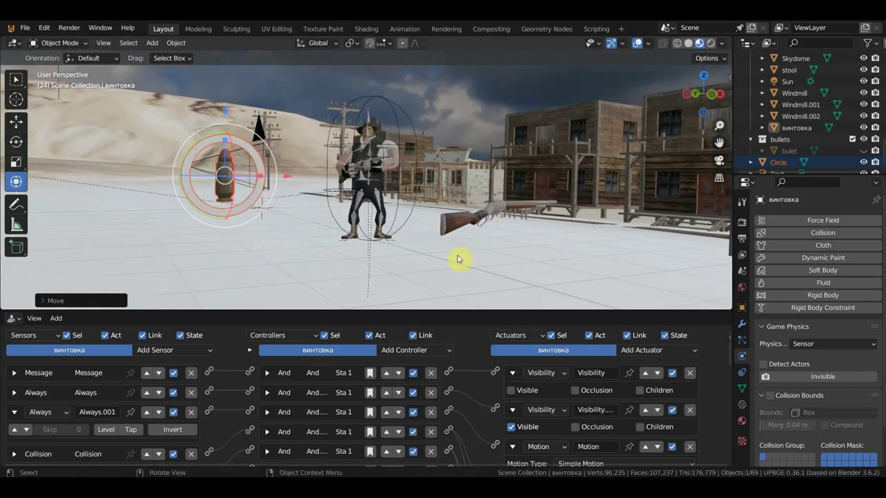
left_click(741, 421)
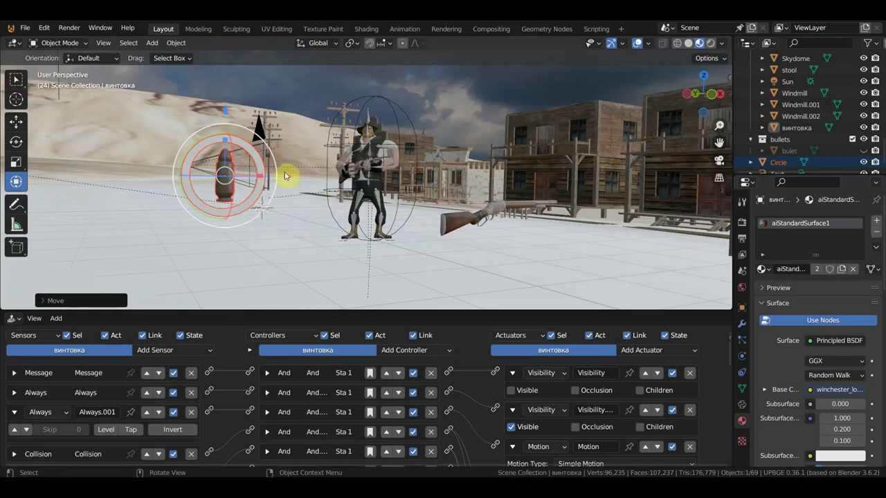
- Select the Circle ring and set Material.019's base colour to red
left_click(257, 133)
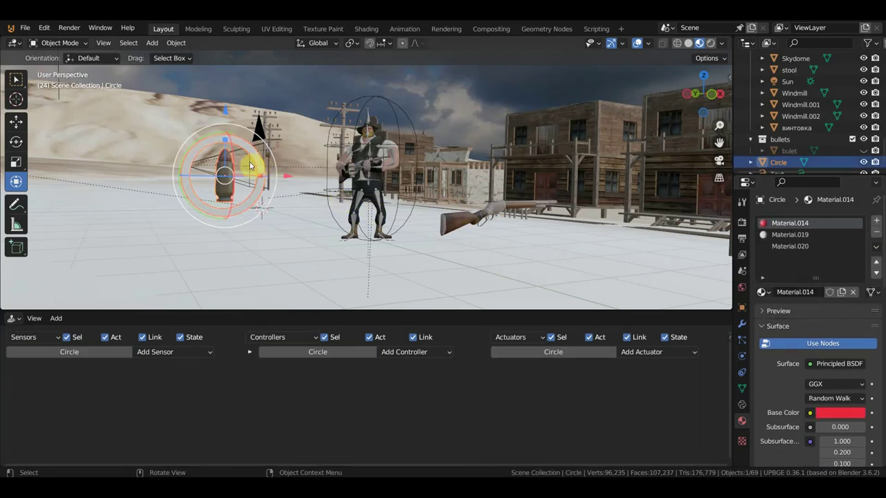
left_click(787, 236)
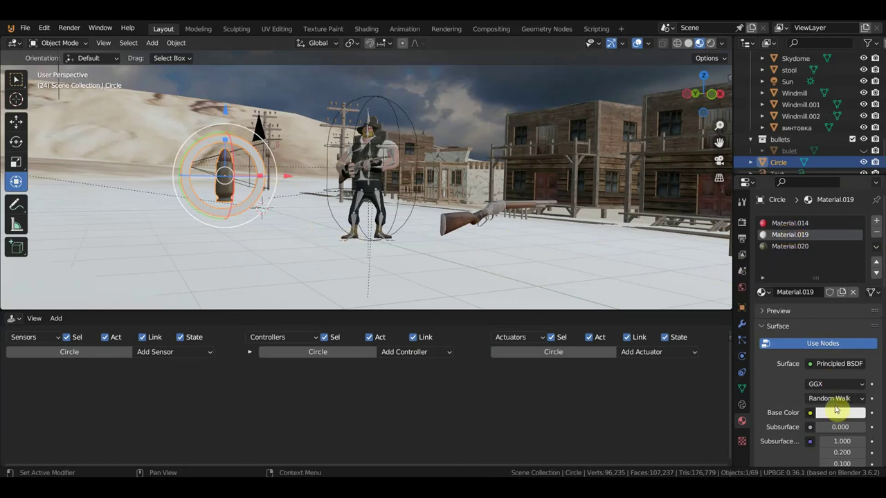
left_click(837, 413)
left_click(808, 325)
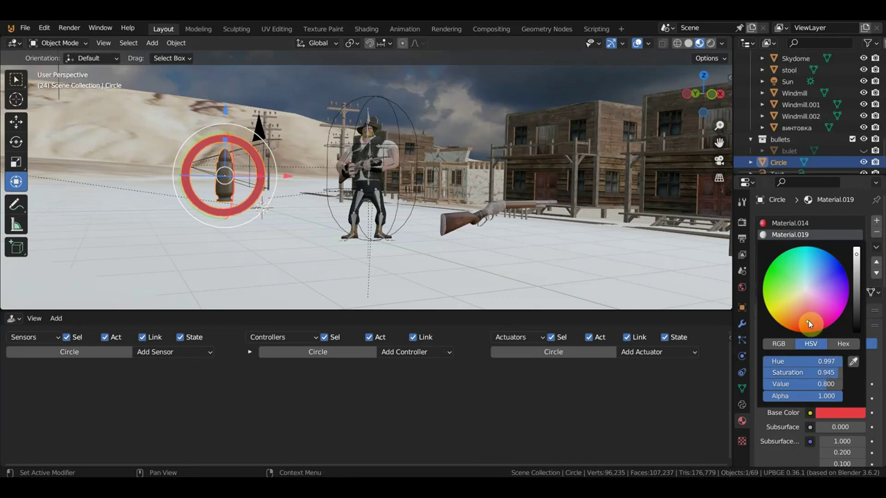
- Remove the Material.014 slot from the Circle, leaving Material.019 and Material.020
left_click(786, 224)
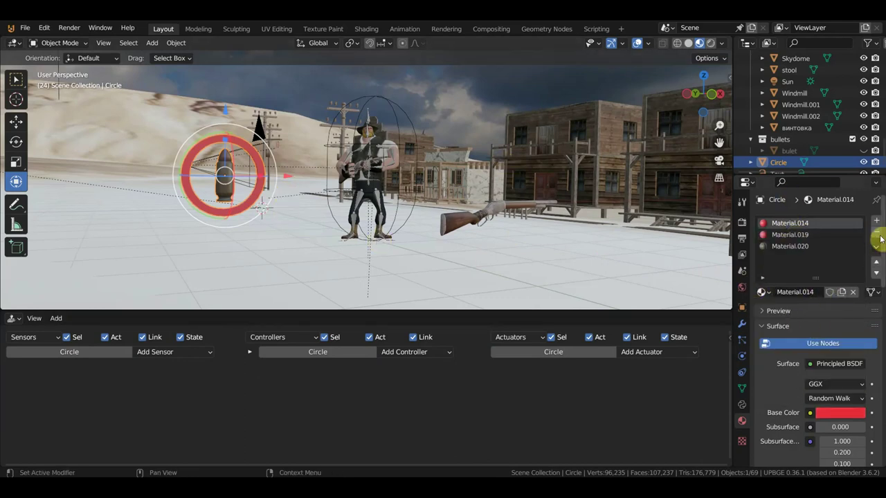
left_click(876, 233)
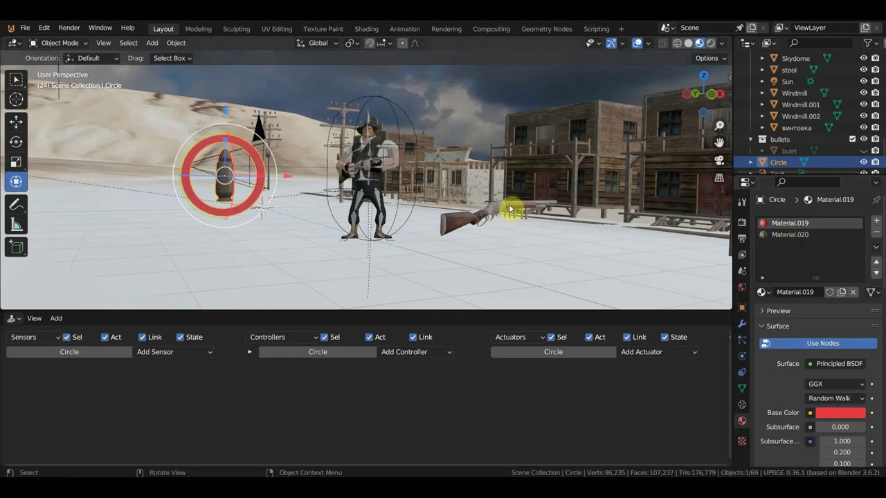
middle_click_drag(503, 211, 488, 212)
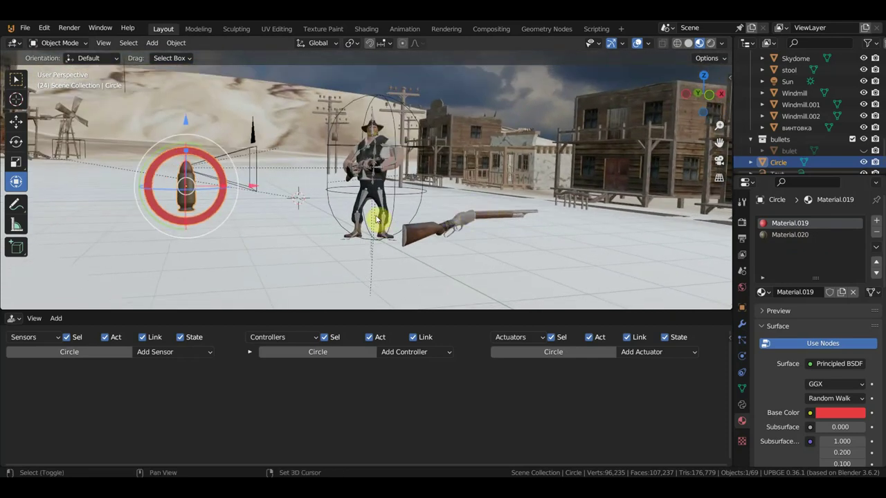
middle_click_drag(381, 221, 453, 194)
middle_click_drag(380, 162, 396, 168)
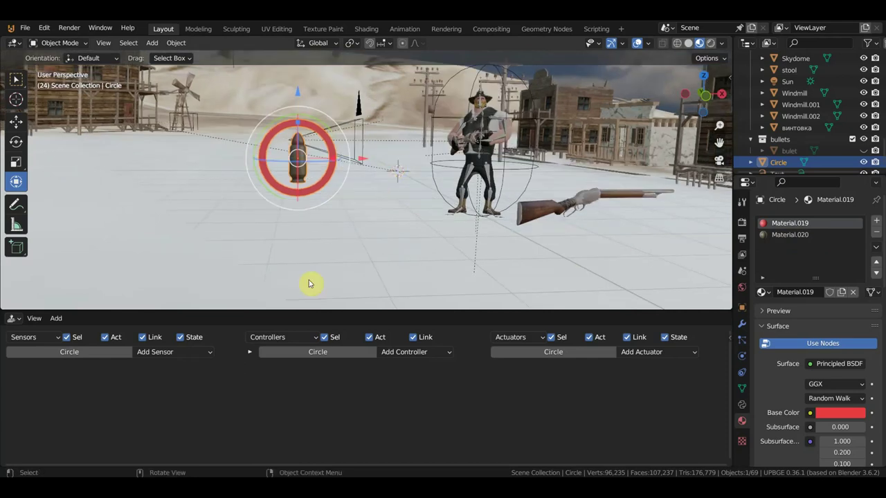
- Add an Always sensor and a Motion actuator to the Circle pickup
left_click(173, 352)
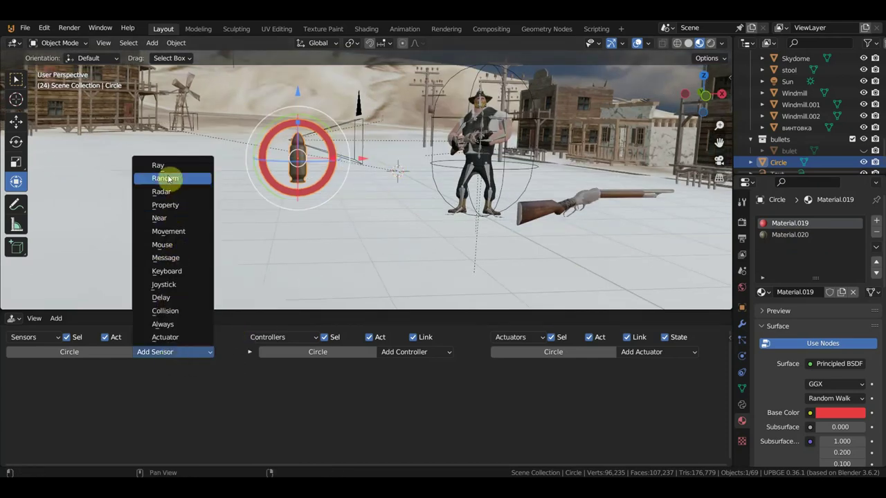
left_click(178, 328)
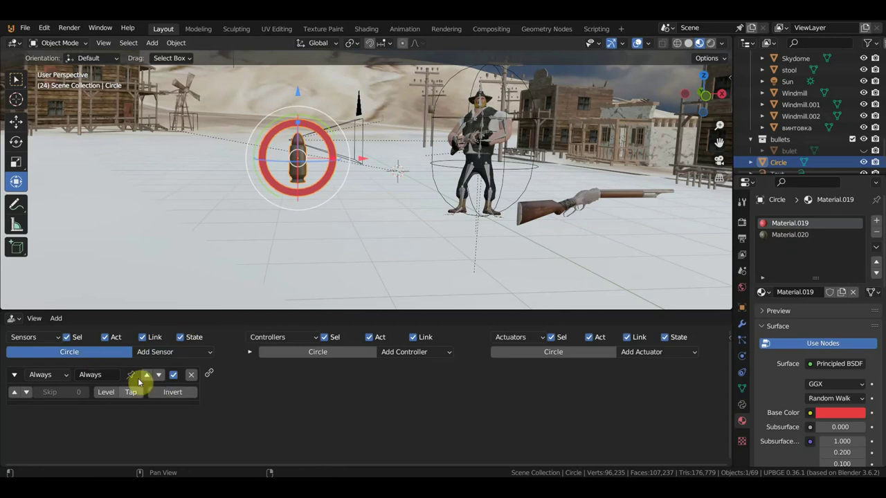
left_click(632, 354)
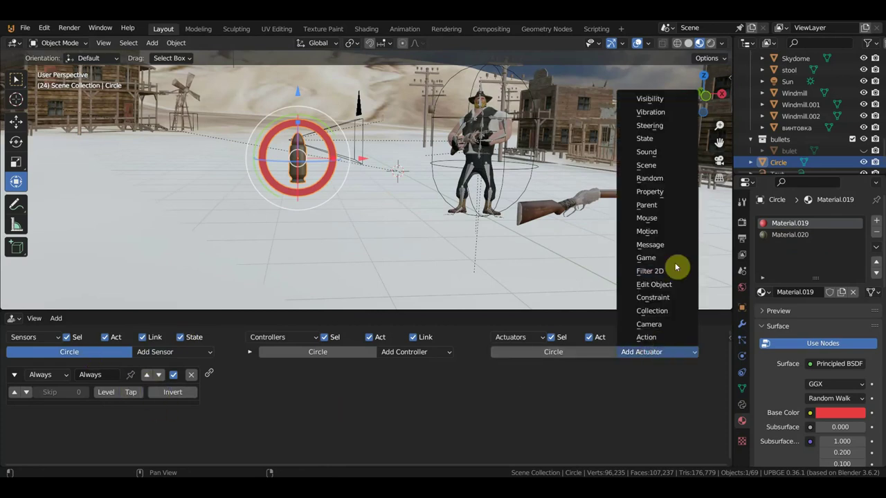
left_click(651, 98)
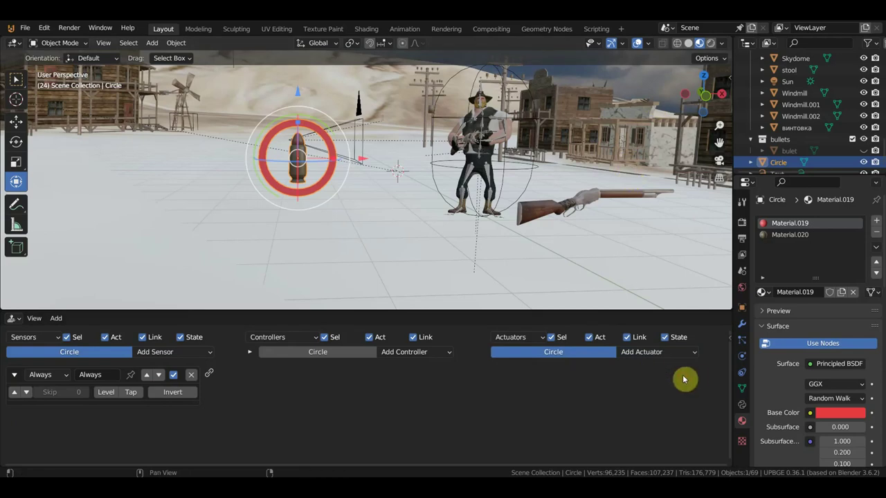
left_click(656, 355)
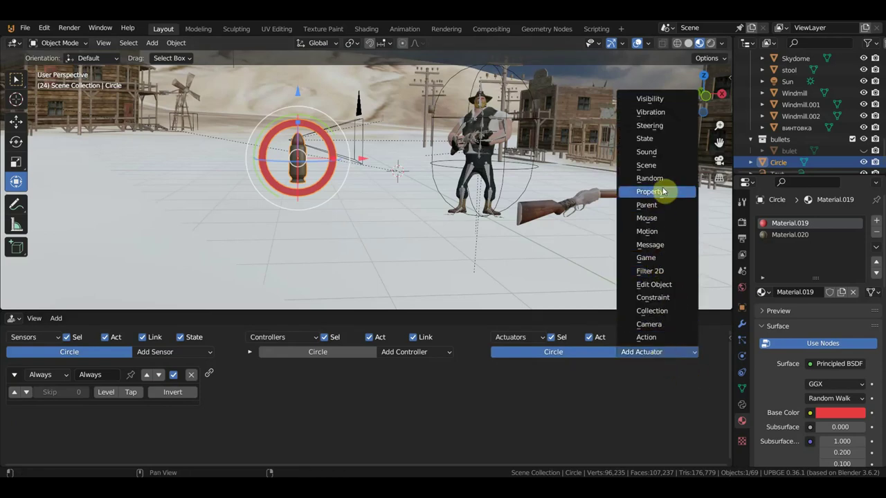
left_click(647, 232)
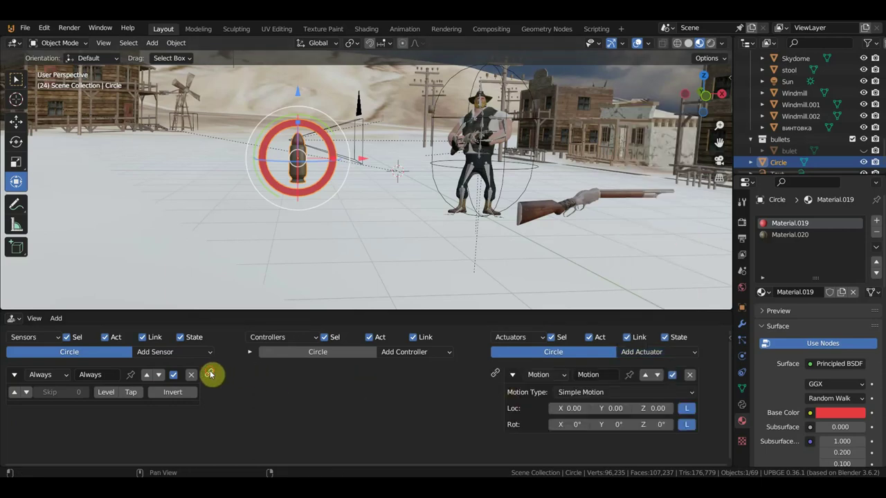
- Link the Always sensor to the Motion actuator and set its Y rotation to 3°
left_click_drag(209, 375, 495, 379)
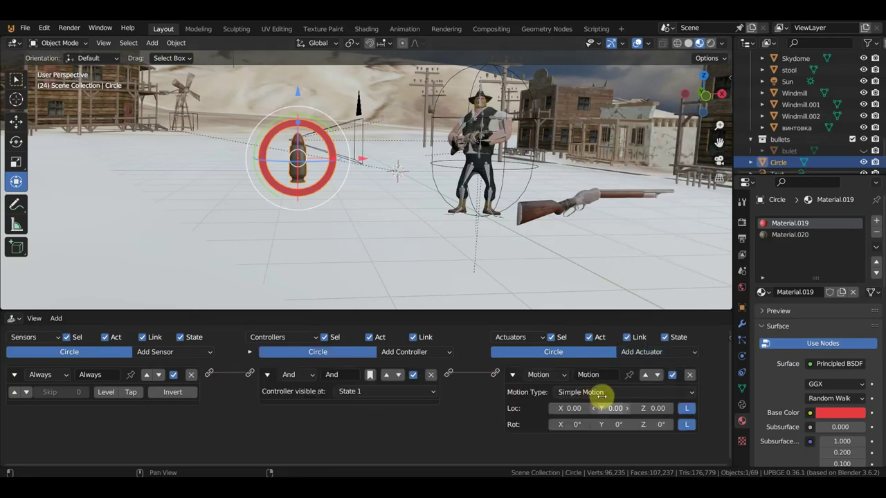
left_click(618, 424)
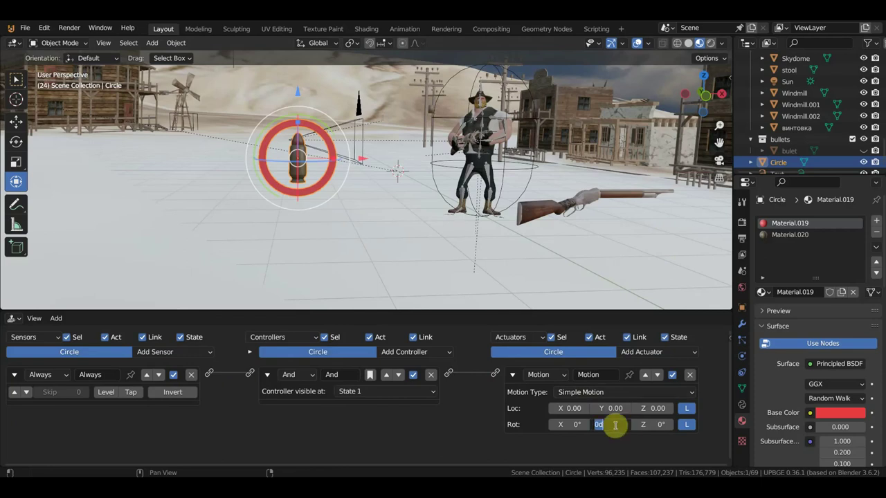
type("3")
key("Return")
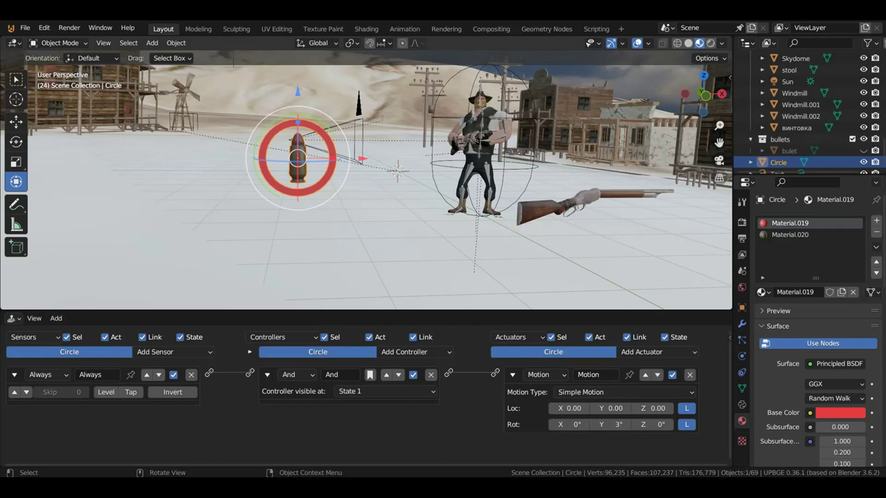
key("p")
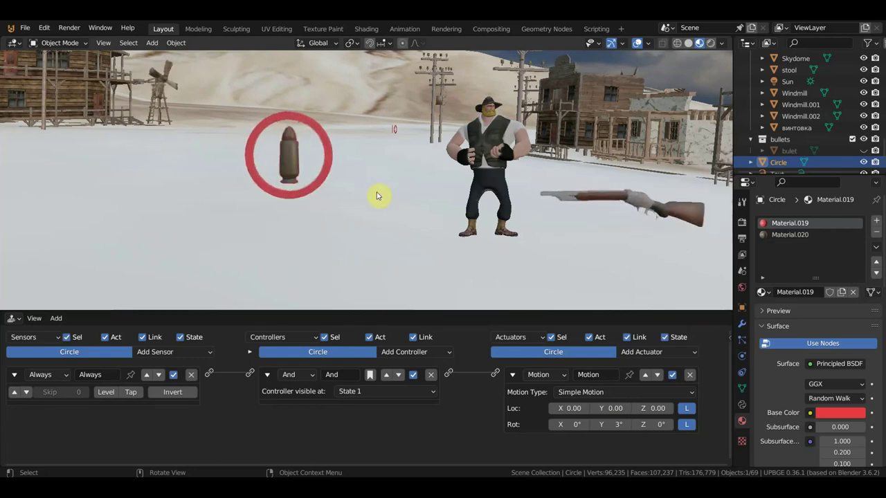
key("Escape")
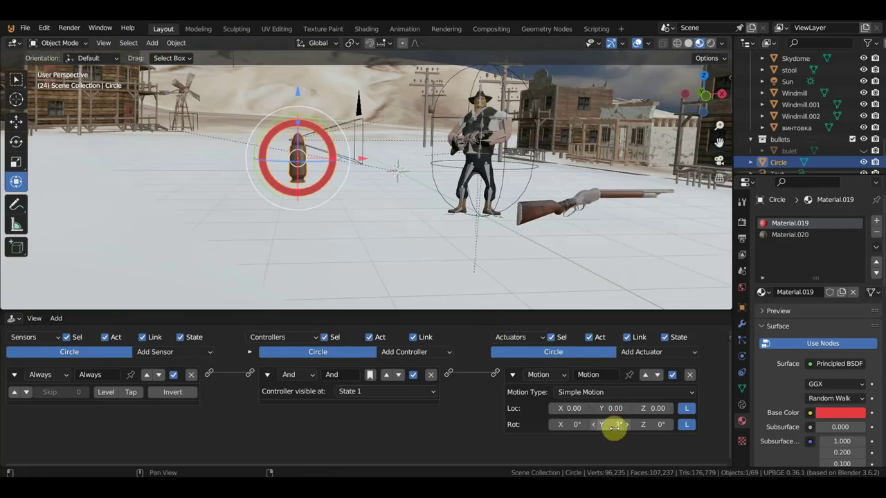
- Change the Motion actuator's Y rotation to -3° and test-run the game to check the spin
left_click(614, 427)
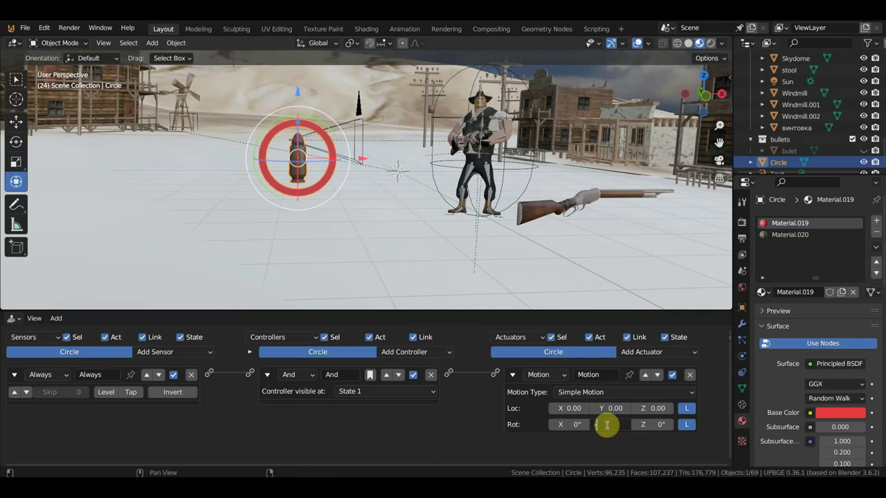
type("-3")
key("Return")
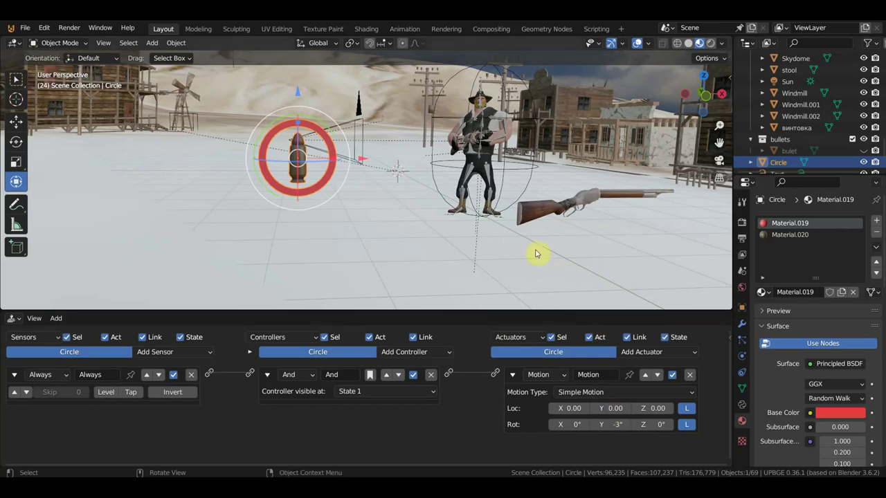
key("p")
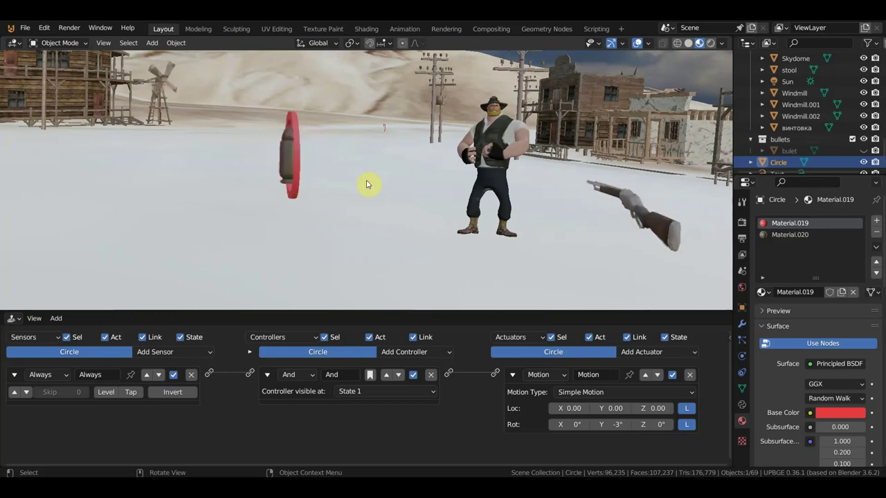
key("Escape")
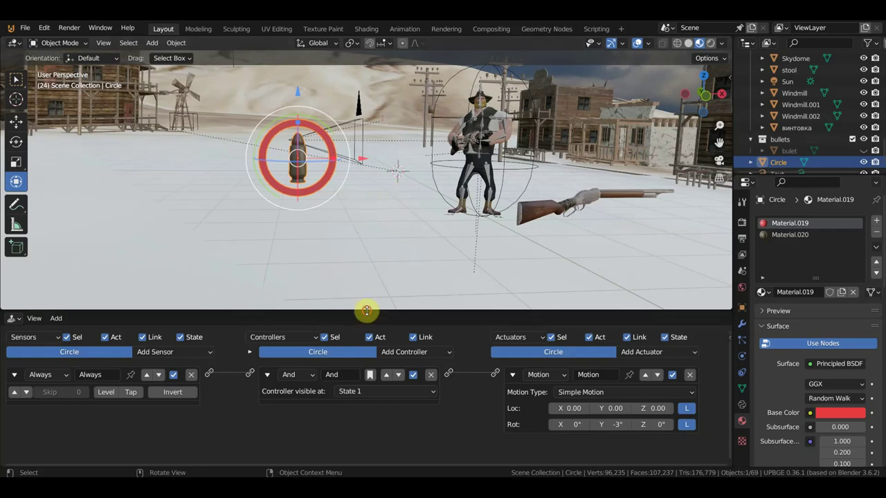
- Enlarge the logic editor, reselect the Circle ring and collapse its Motion actuator brick
left_click_drag(366, 311, 386, 275)
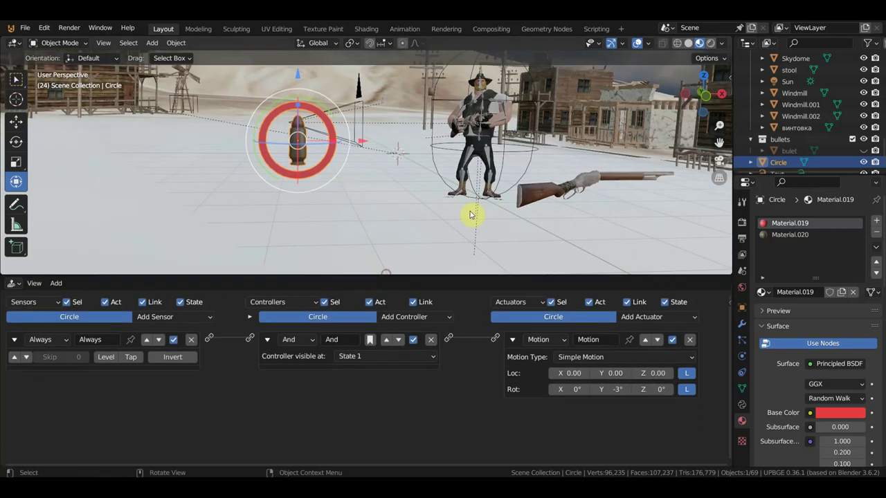
middle_click_drag(469, 216, 412, 218)
middle_click_drag(410, 210, 405, 211, "shift")
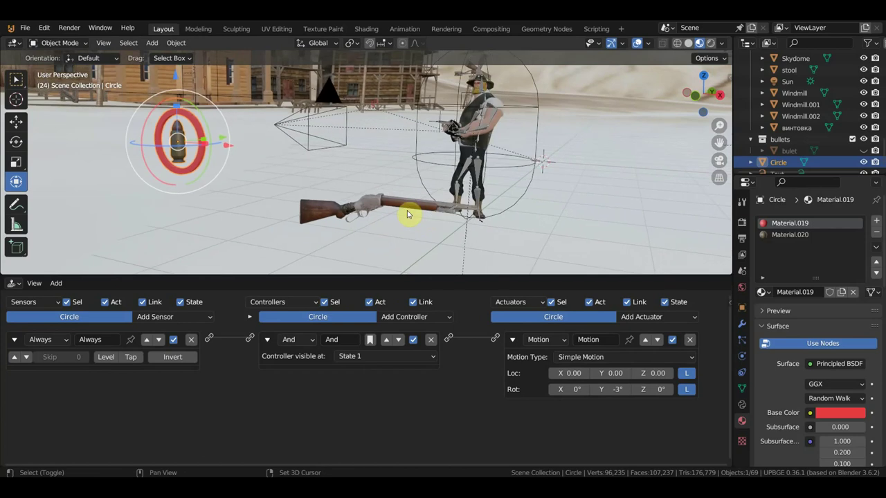
left_click(530, 185)
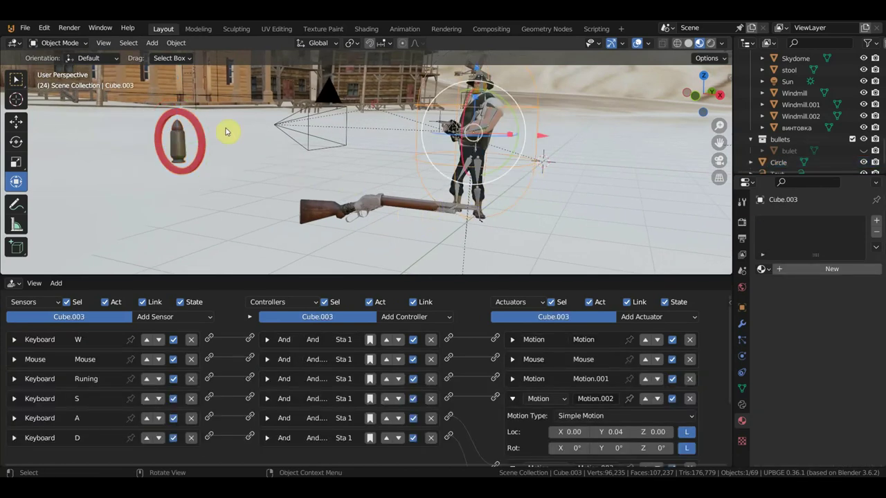
left_click(205, 146)
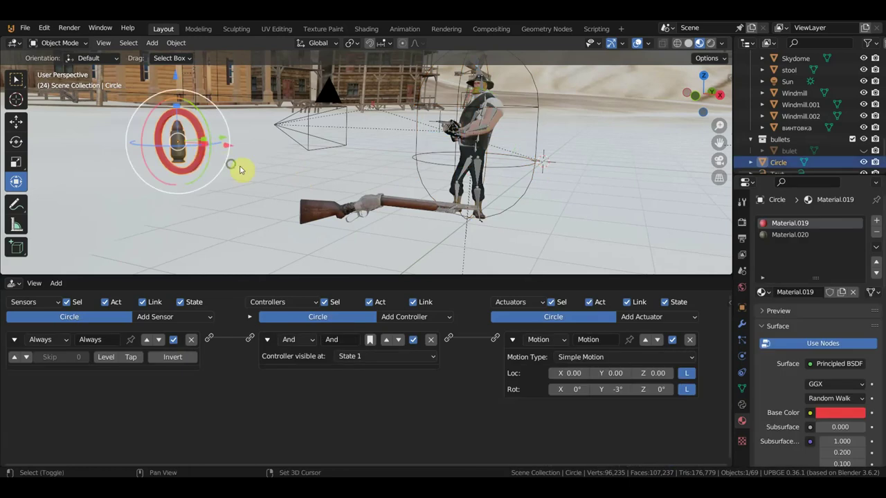
middle_click_drag(241, 168, 281, 158, "shift")
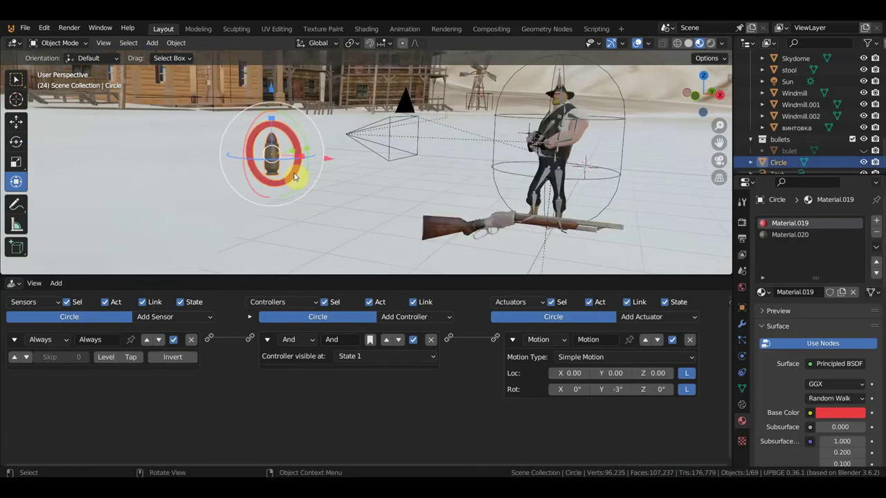
left_click(616, 178)
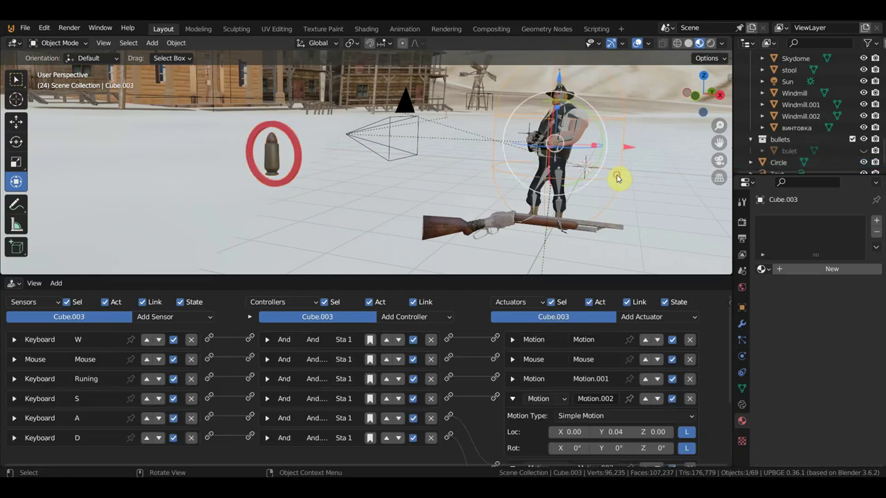
left_click(300, 162)
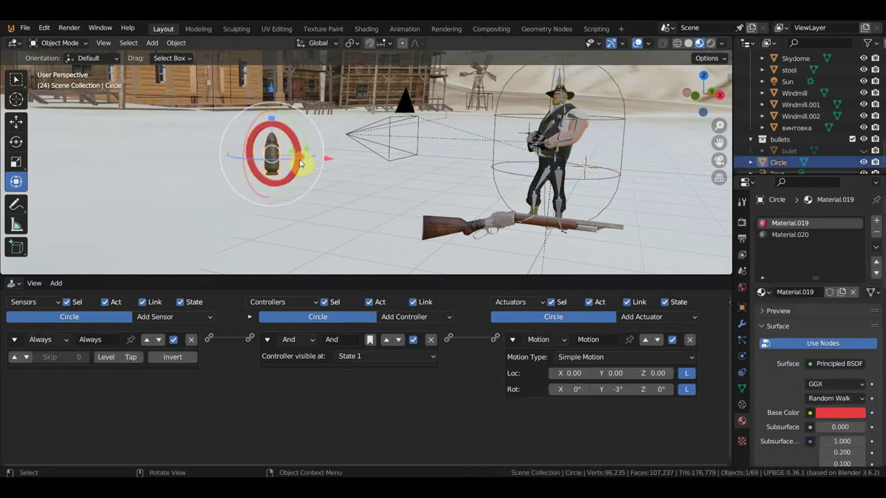
left_click(512, 339)
- Collapse the Always sensor and And controller, then add a Collision sensor to the ring
left_click(13, 339)
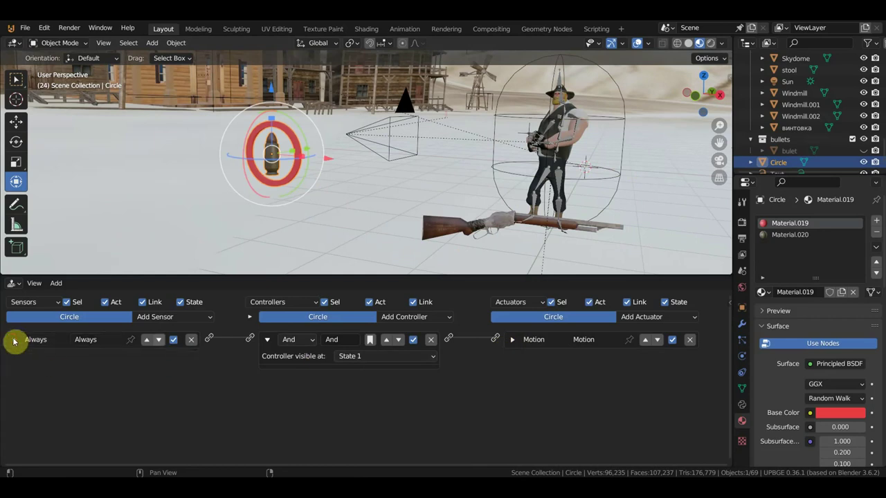
left_click(267, 339)
left_click(167, 318)
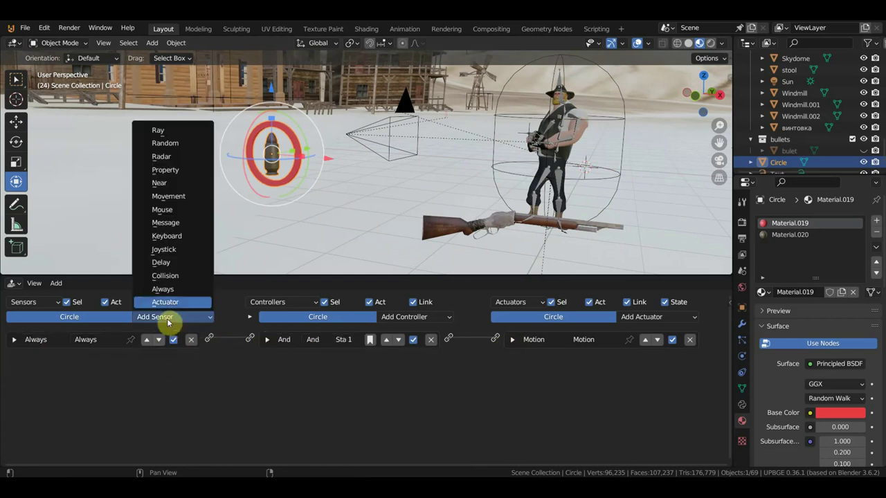
left_click(180, 280)
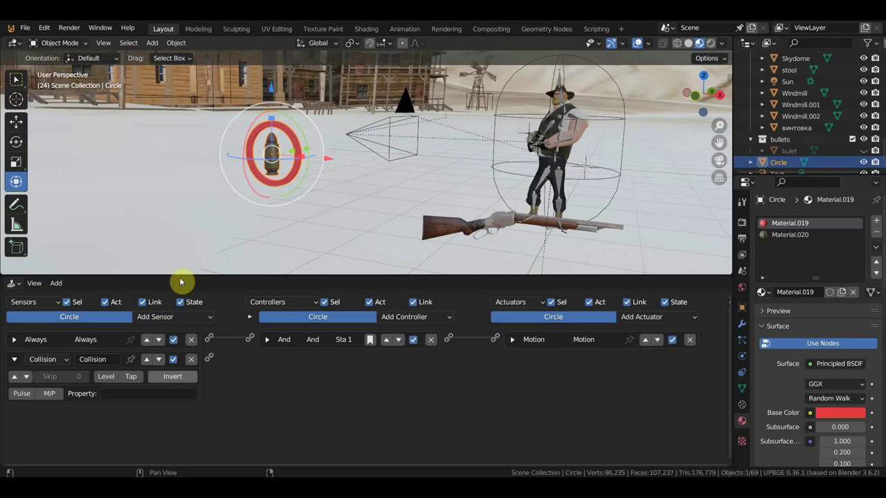
- Add an Edit Object actuator set to End Object and wire the Collision sensor to it via And.001
left_click(687, 319)
left_click(668, 250)
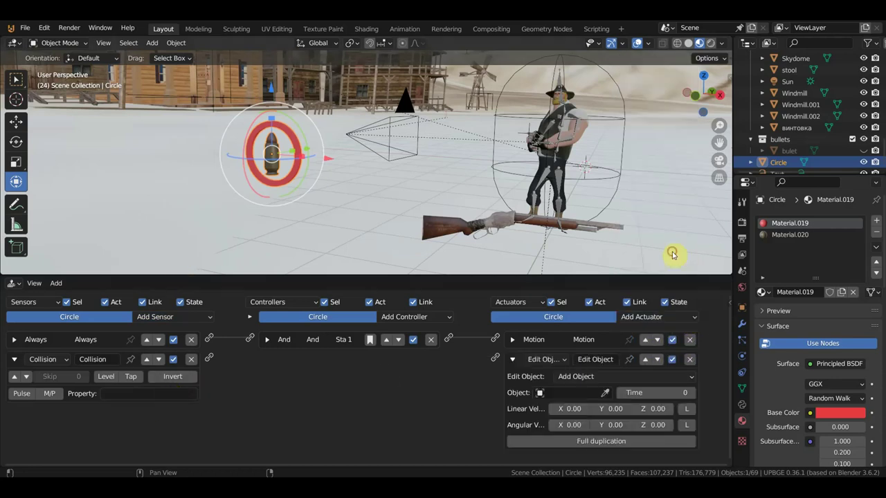
left_click(582, 379)
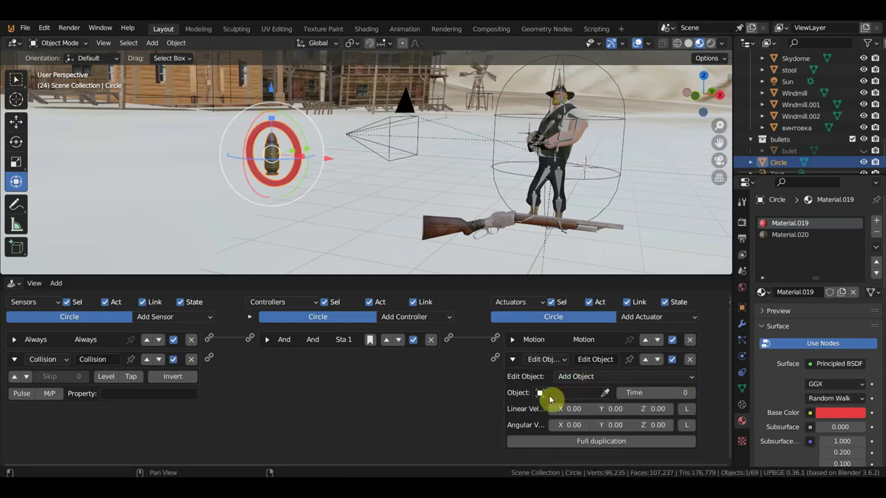
left_click(595, 377)
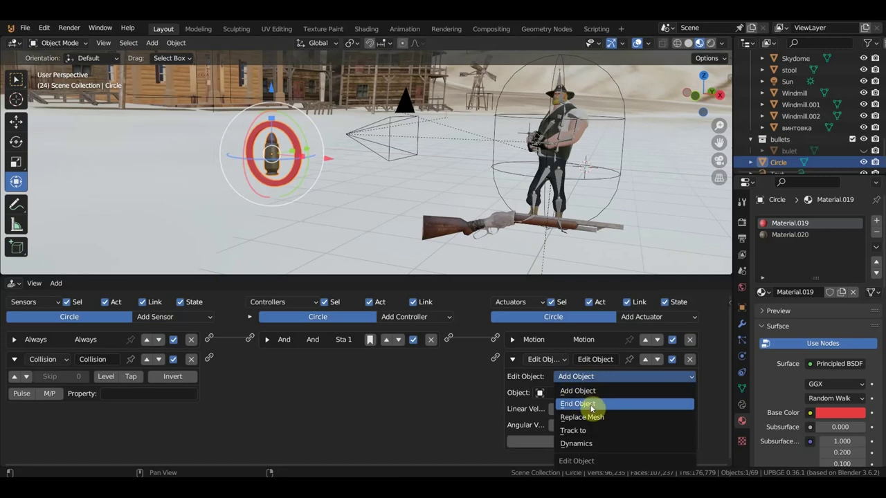
left_click(587, 404)
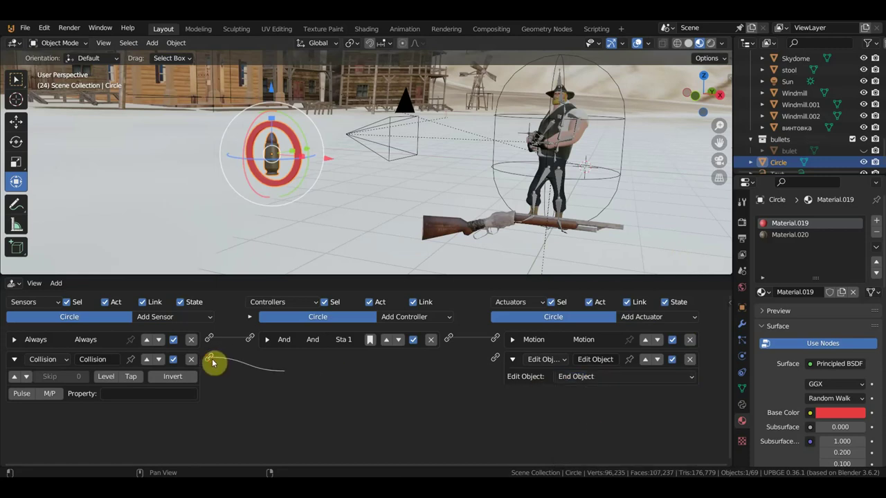
left_click_drag(209, 358, 495, 359)
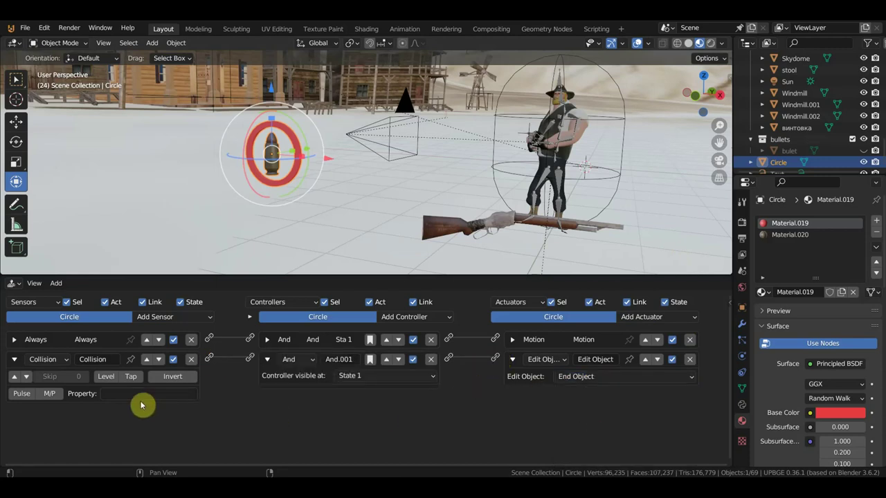
left_click(105, 395)
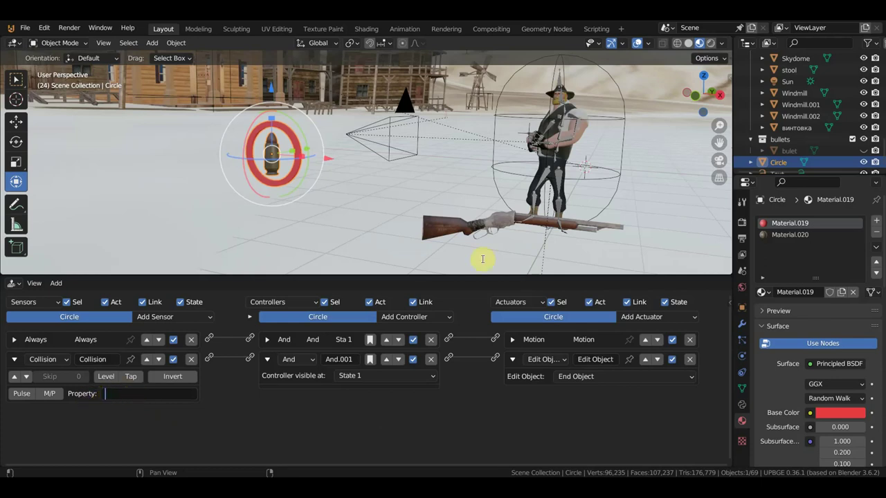
left_click(620, 180)
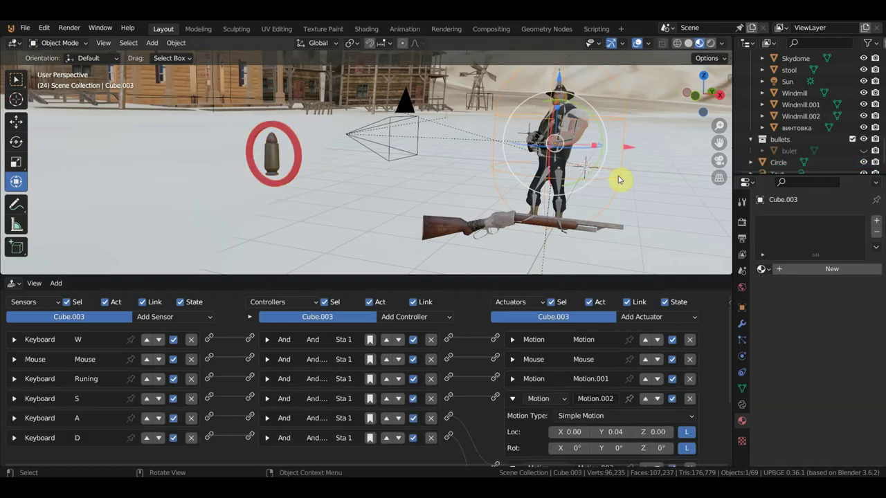
- Make the character's player game property an Integer with value 10, then select the red Circle
left_click(728, 301)
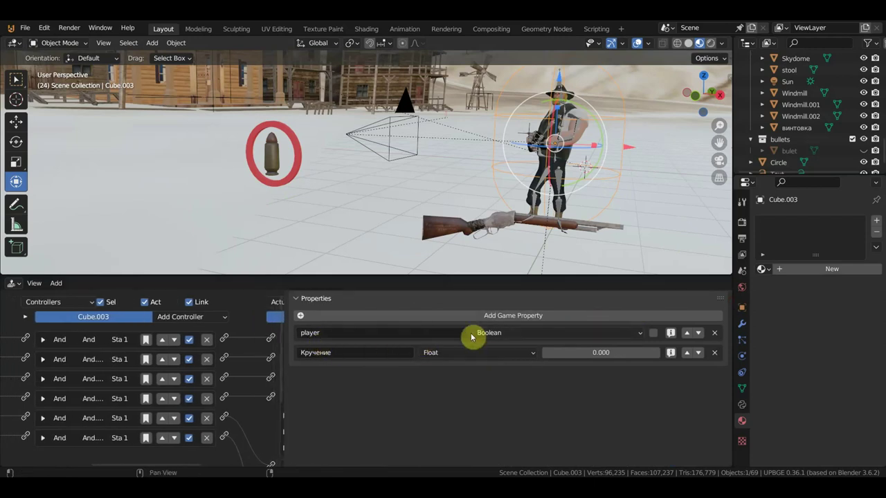
left_click(494, 335)
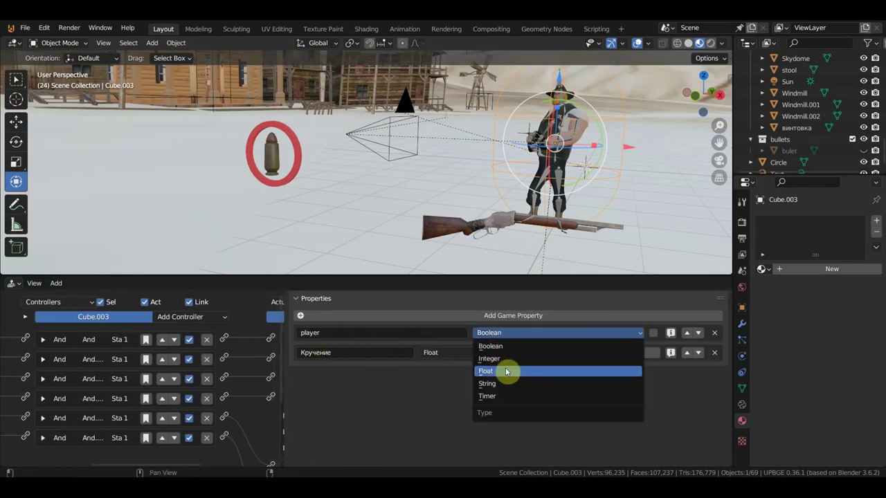
left_click(499, 361)
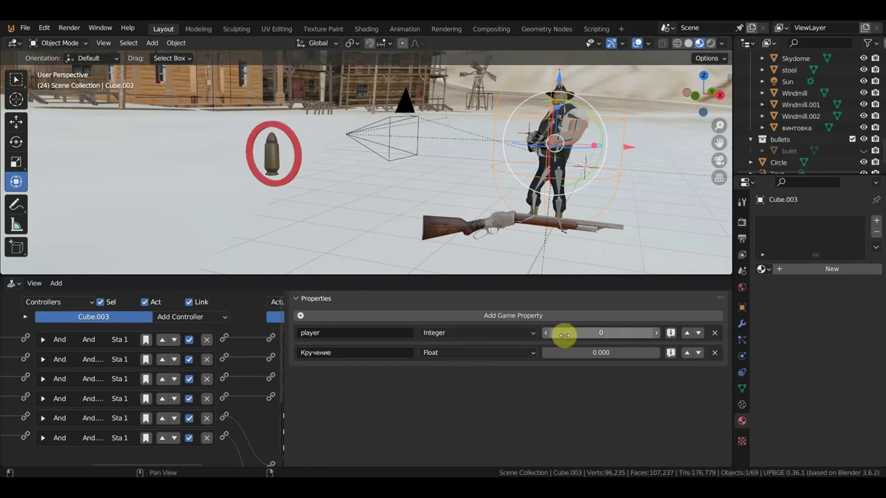
left_click(602, 334)
type("10")
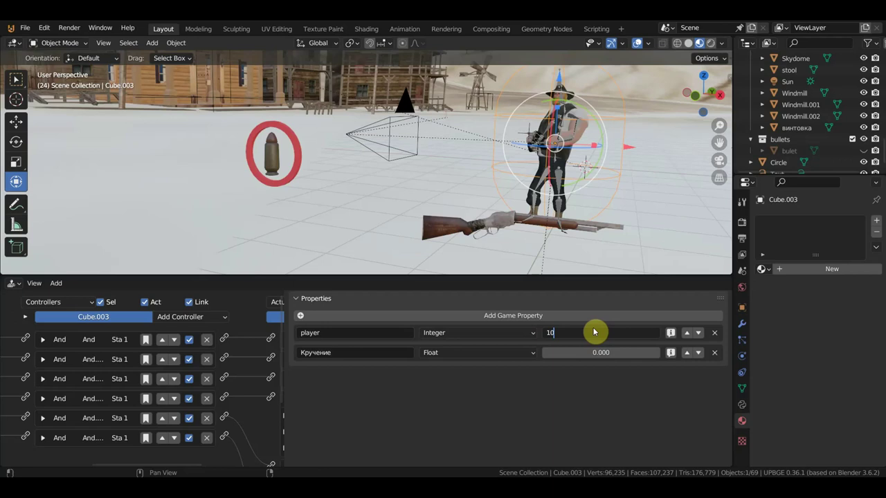
key("Return")
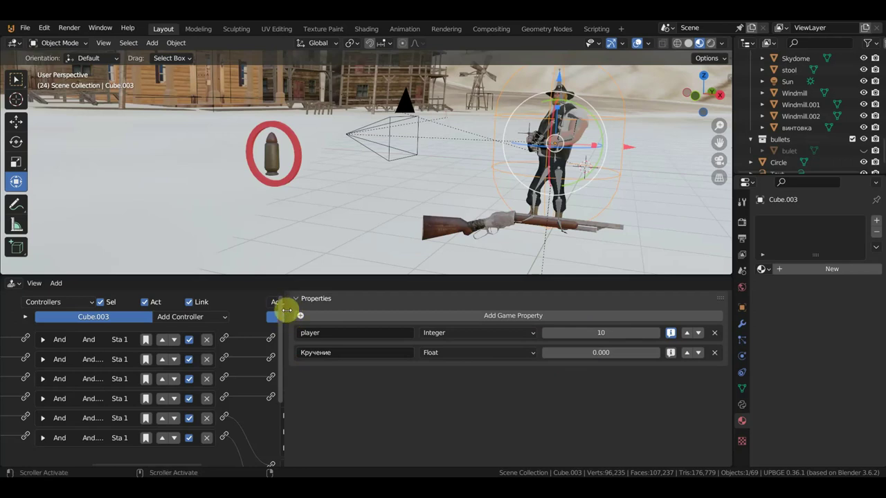
left_click_drag(283, 307, 703, 336)
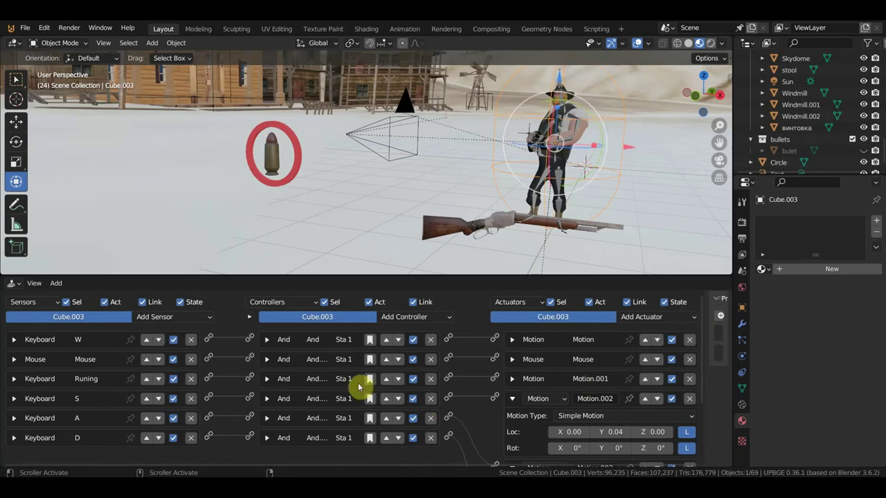
left_click(296, 166)
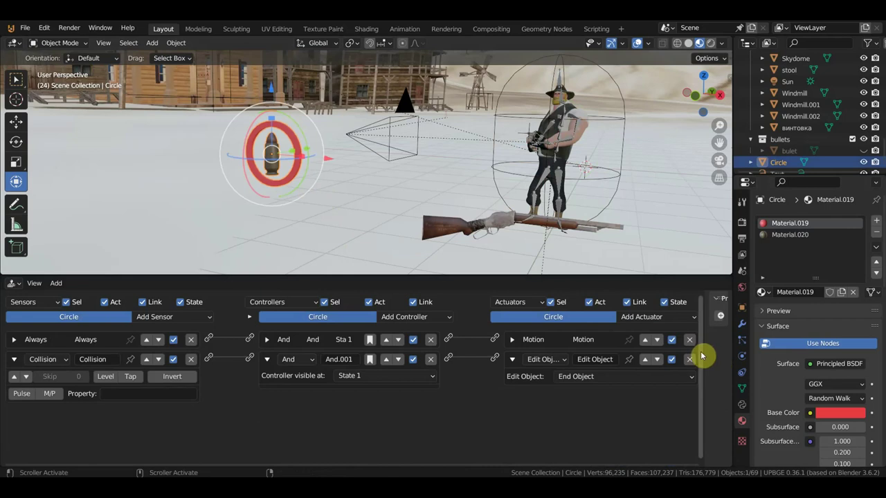
- Add an Integer game property 'доп патр' with value 10 to the Circle, shown in debug info
left_click_drag(704, 355, 472, 346)
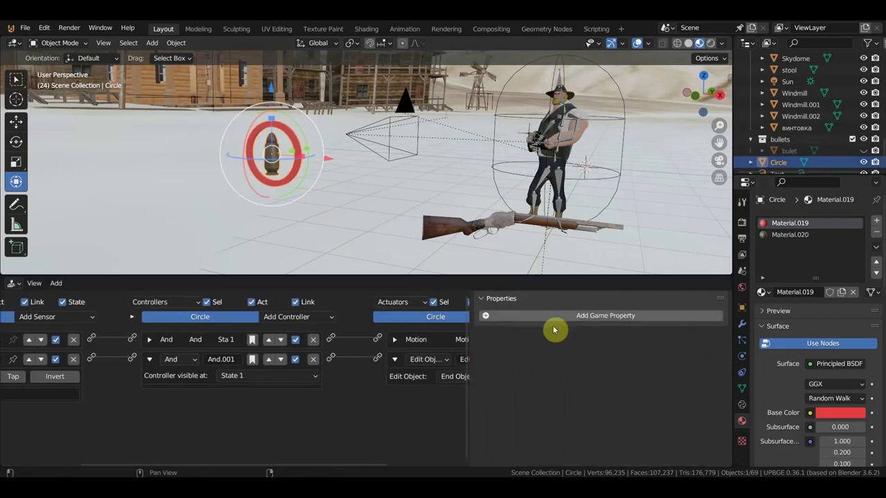
left_click(580, 316)
left_click(508, 335)
type("доп патр")
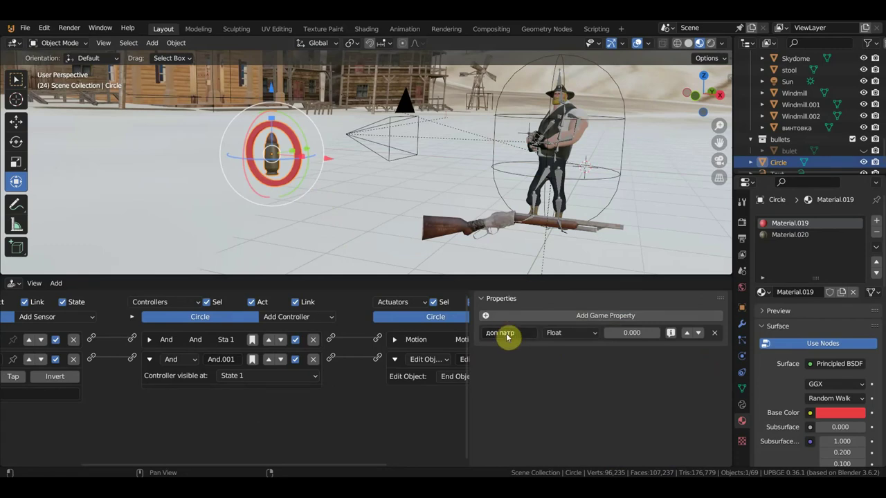
left_click(566, 333)
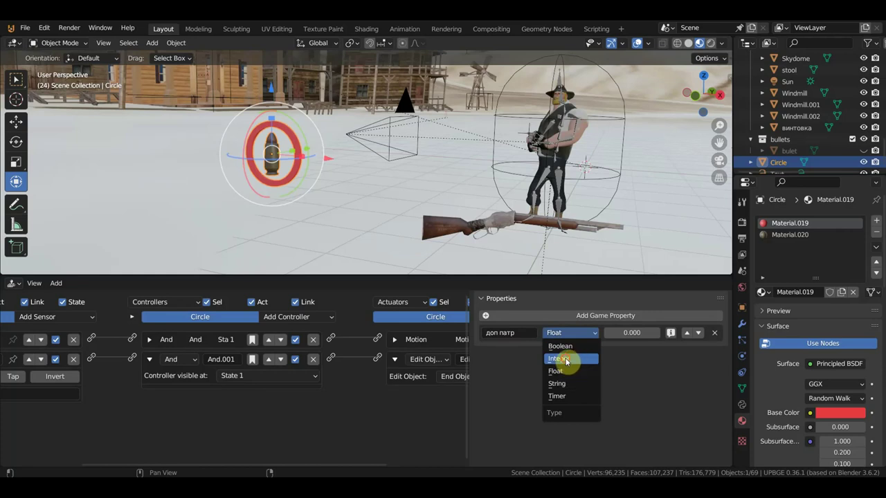
left_click(570, 360)
type("10")
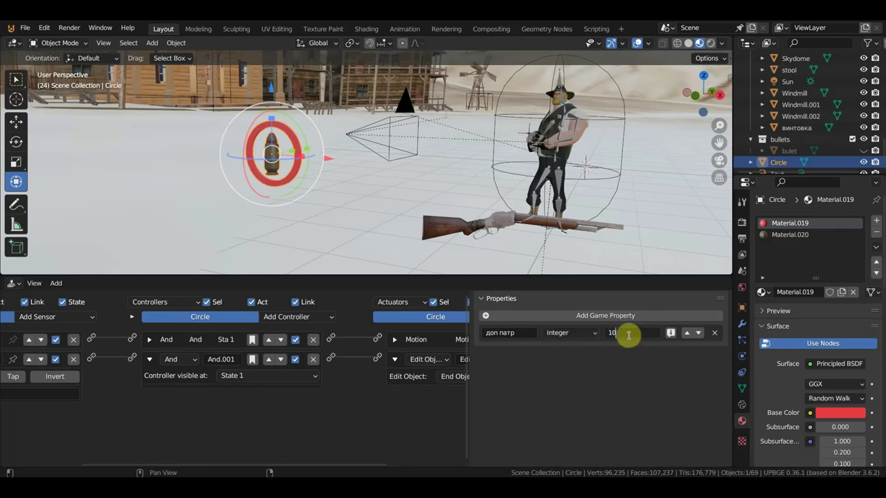
key("Return")
left_click(670, 333)
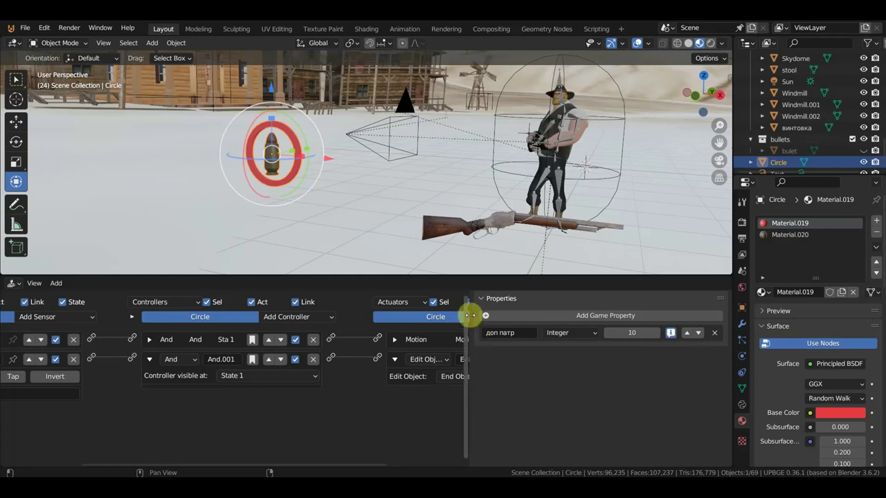
left_click_drag(469, 315, 708, 310)
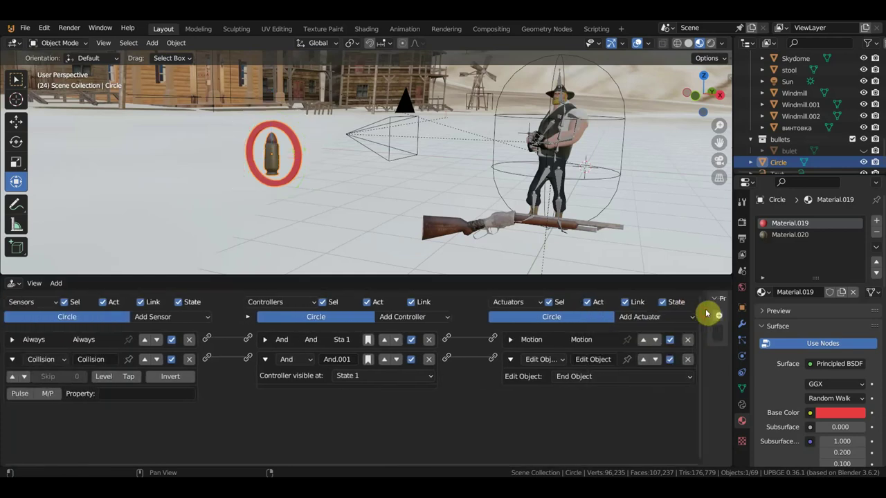
left_click(132, 392)
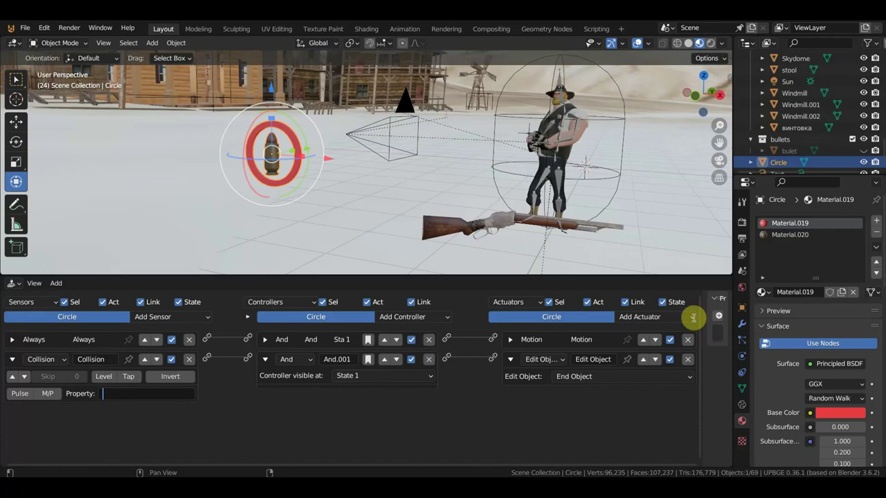
- Inspect the character Cube.003's game properties to confirm its player property
left_click(613, 181)
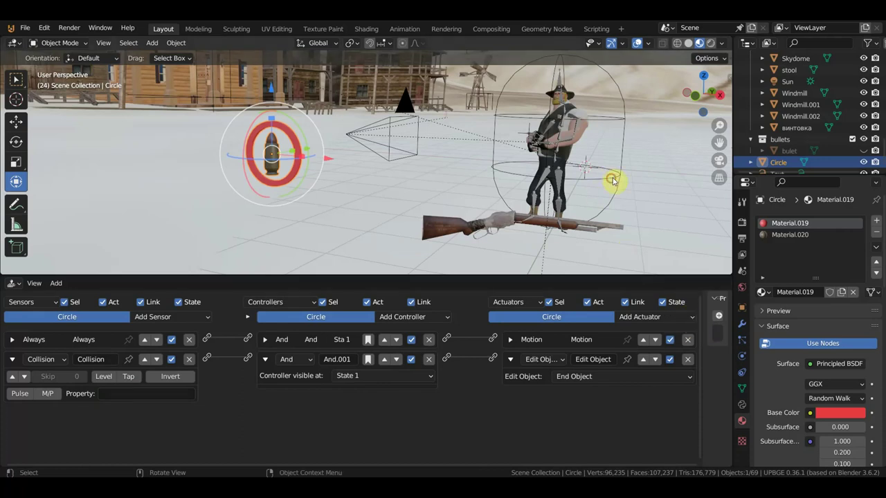
left_click(614, 181)
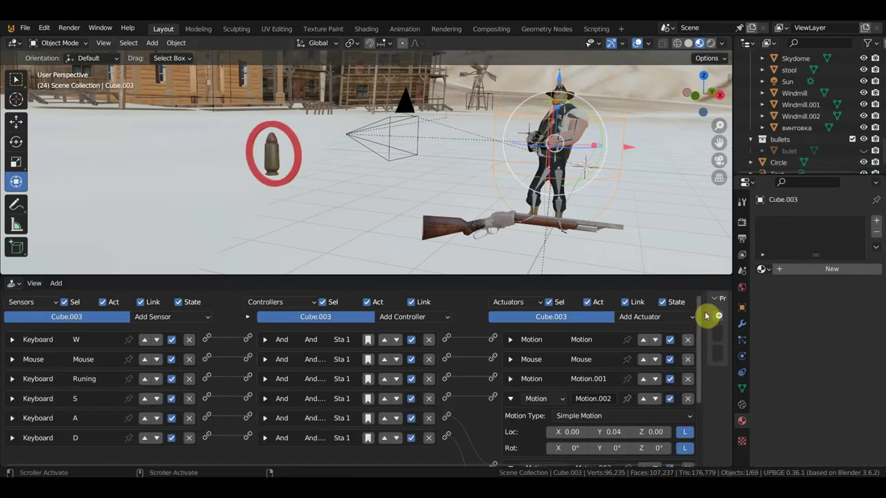
mouse_move(701, 312)
left_mouse_down()
mouse_move(500, 348)
mouse_move(374, 353)
left_mouse_up()
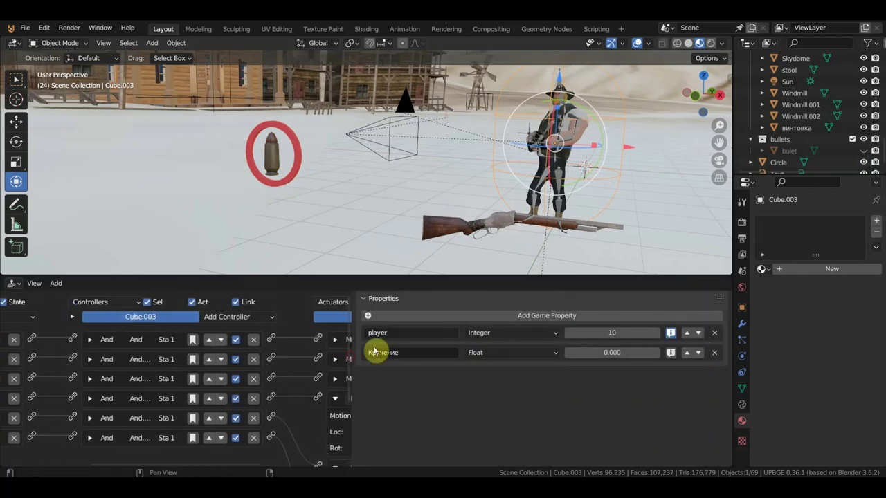
mouse_move(351, 316)
left_mouse_down()
mouse_move(365, 325)
mouse_move(715, 323)
left_mouse_up()
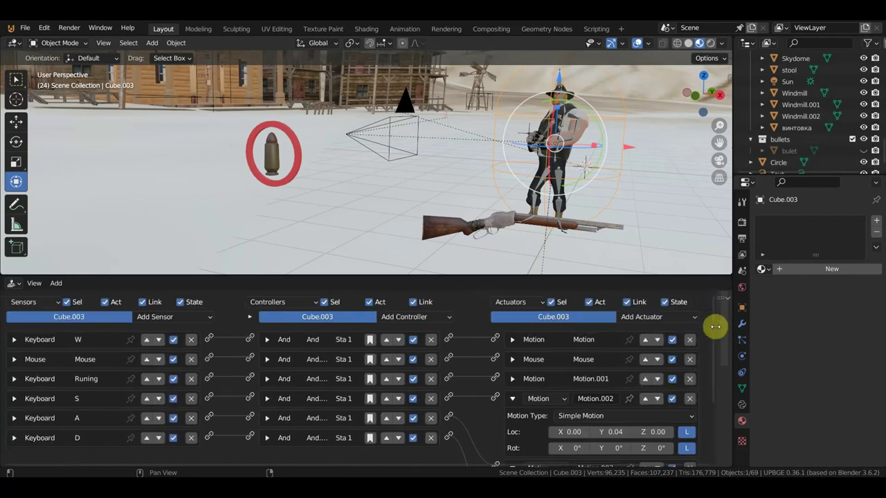
- Set the Circle's Collision sensor Property filter to player
left_click(299, 168)
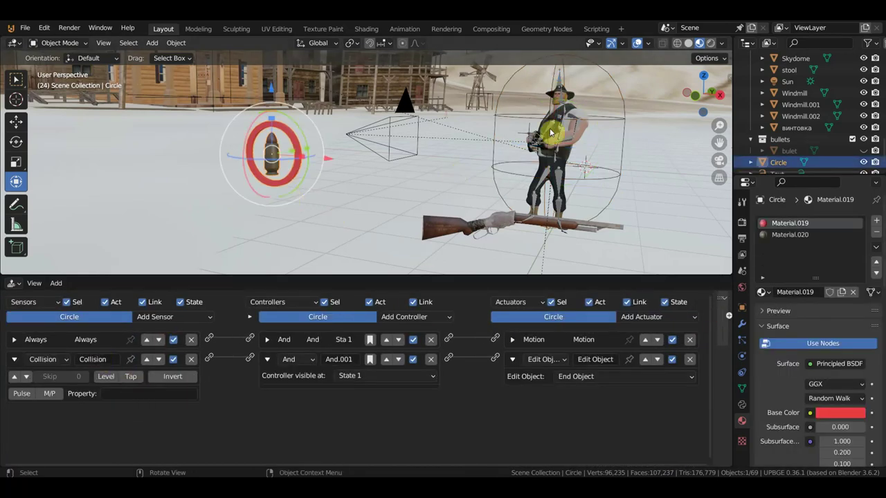
left_click(155, 392)
type("player")
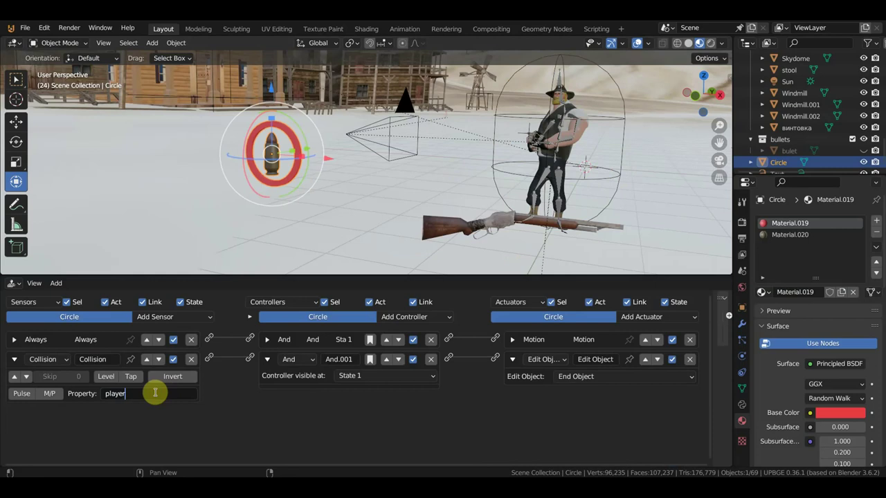
key("Return")
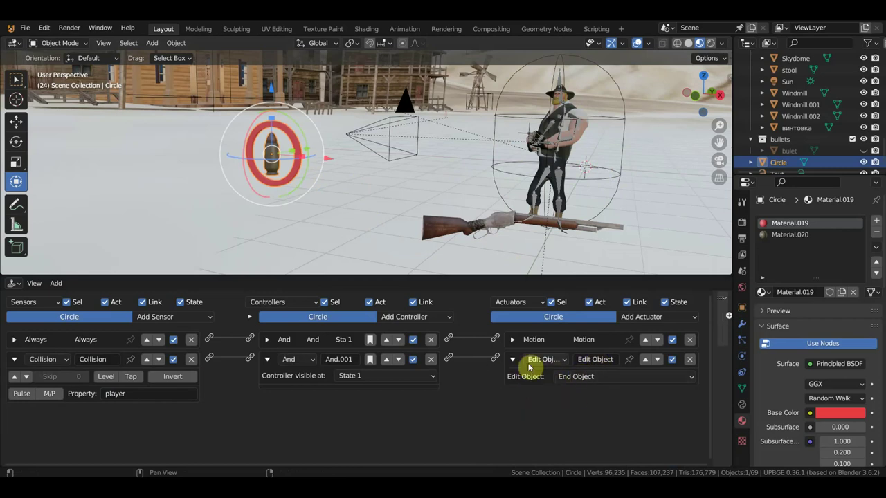
- Add a Message actuator with subject +++ to the Circle, linked to the And.001 controller
left_click(654, 318)
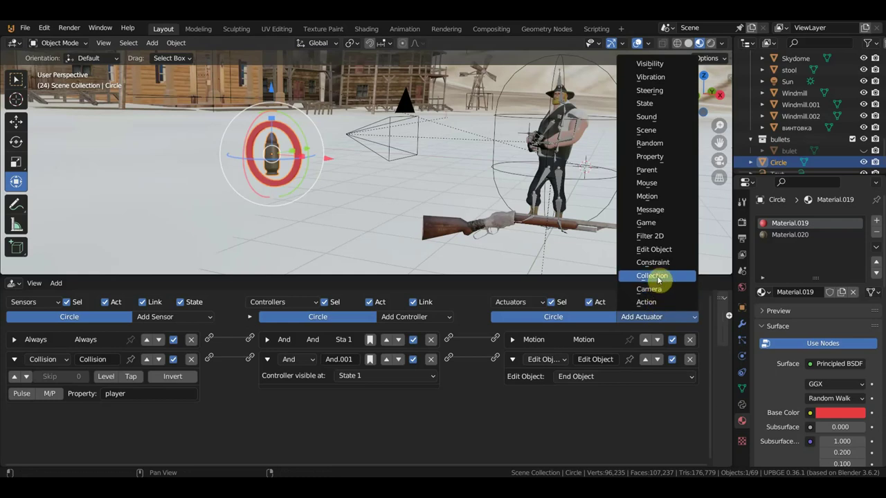
left_click(665, 210)
left_click(583, 432)
type("+++")
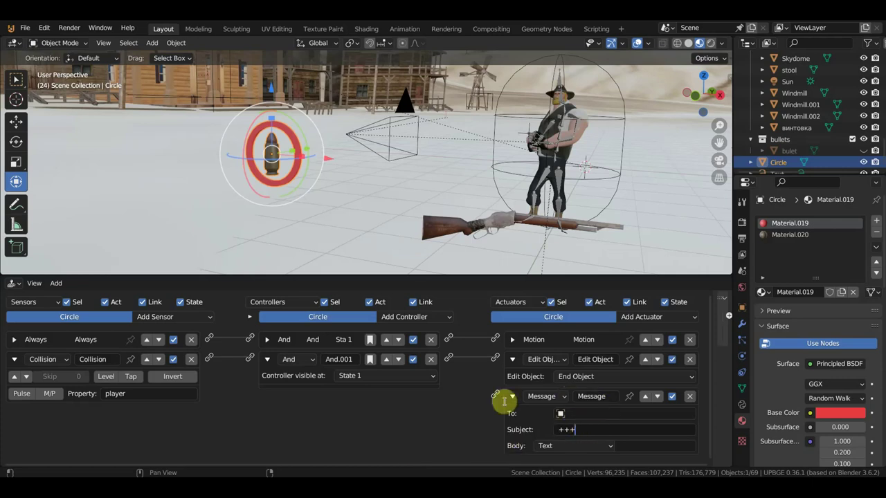
left_click_drag(496, 396, 448, 358)
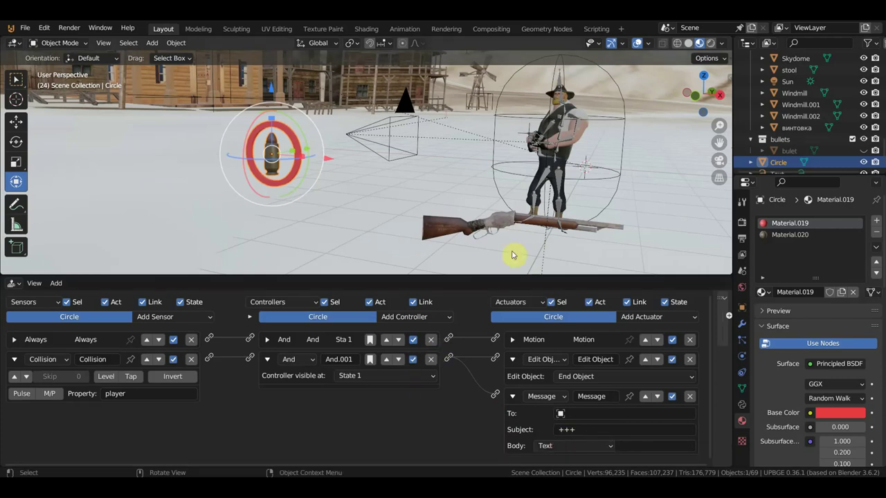
- Select the bullet-spawning Empty and collapse its Mouse, Property, Edit Object and Message bricks
middle_click_drag(571, 184, 518, 168)
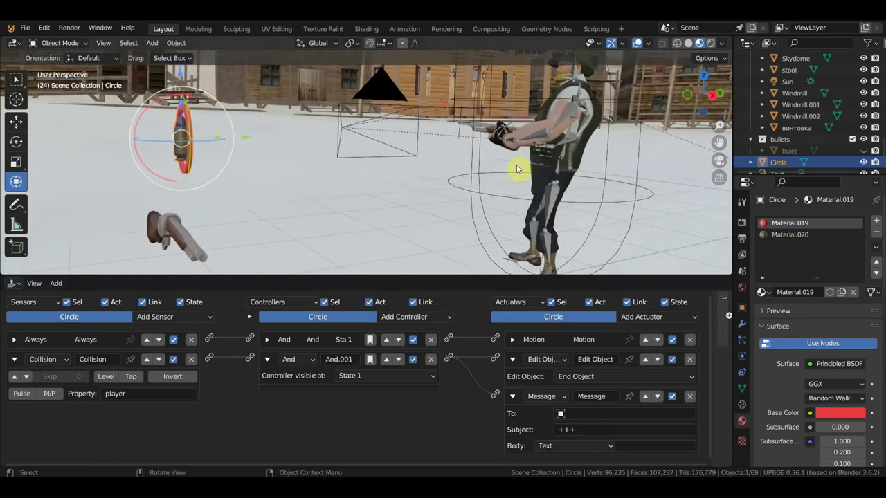
left_click(462, 116)
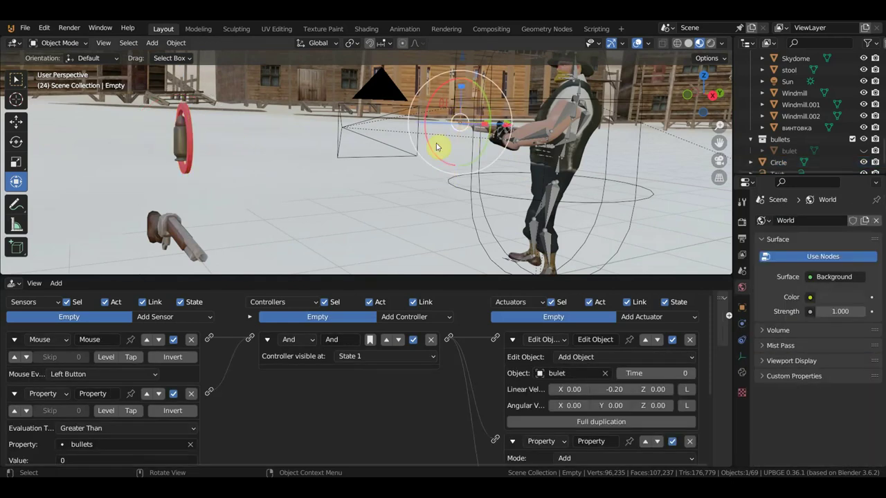
left_click_drag(333, 276, 350, 198)
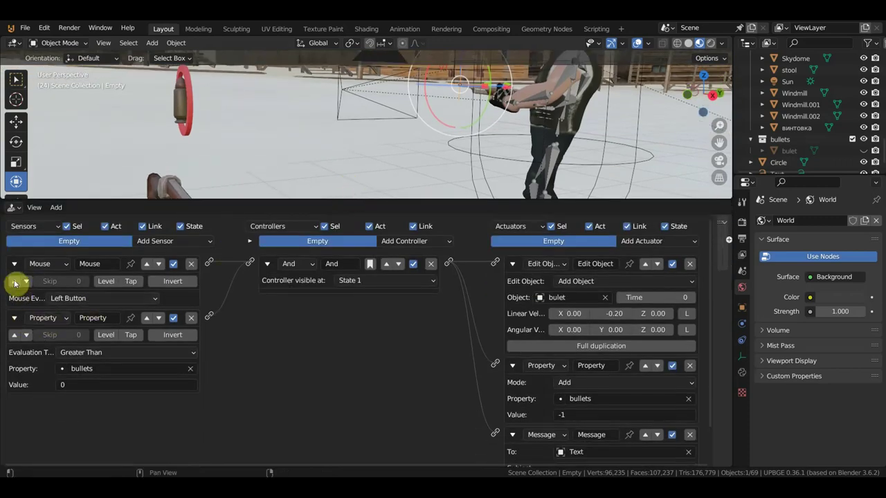
left_click(13, 263)
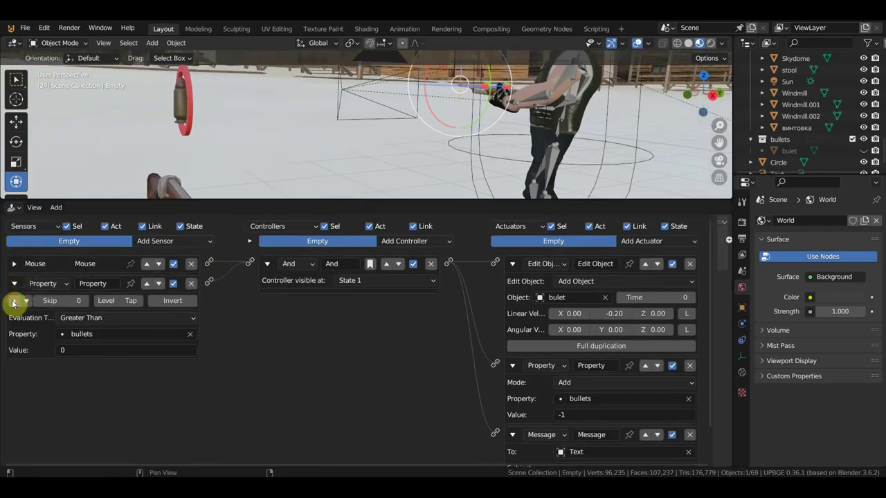
left_click(14, 284)
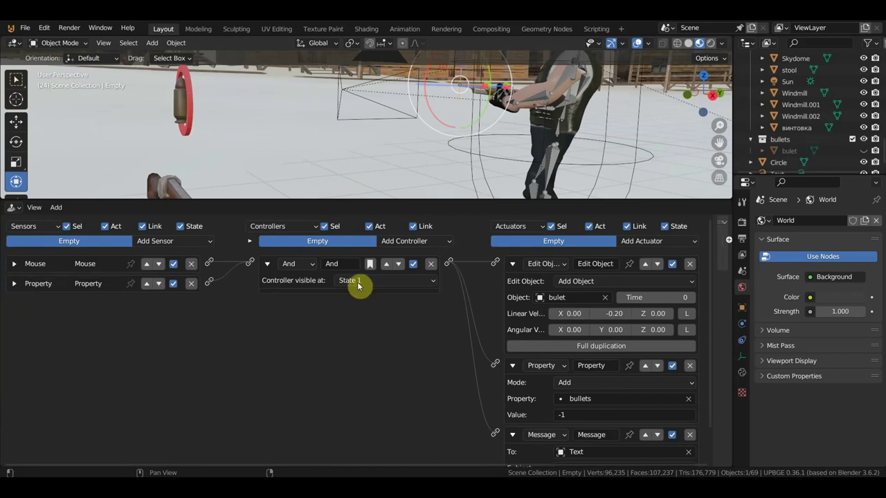
left_click(512, 264)
left_click(512, 264)
left_click(512, 264)
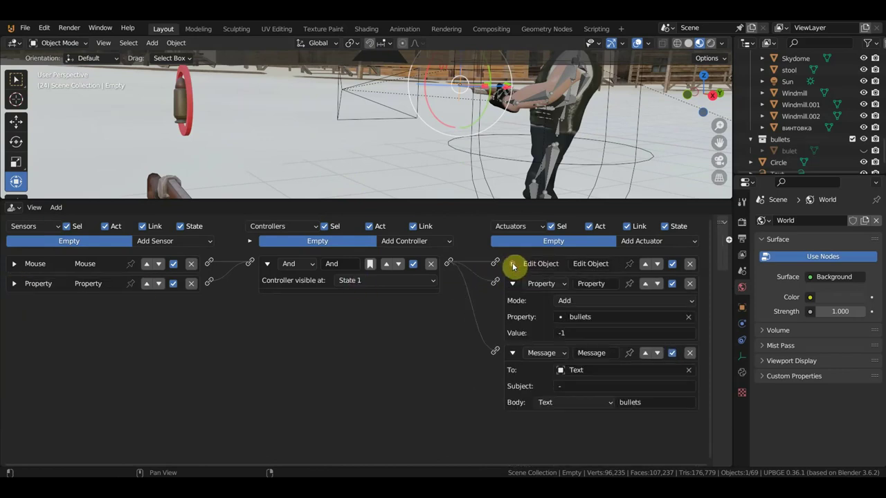
left_click(512, 284)
left_click(512, 301)
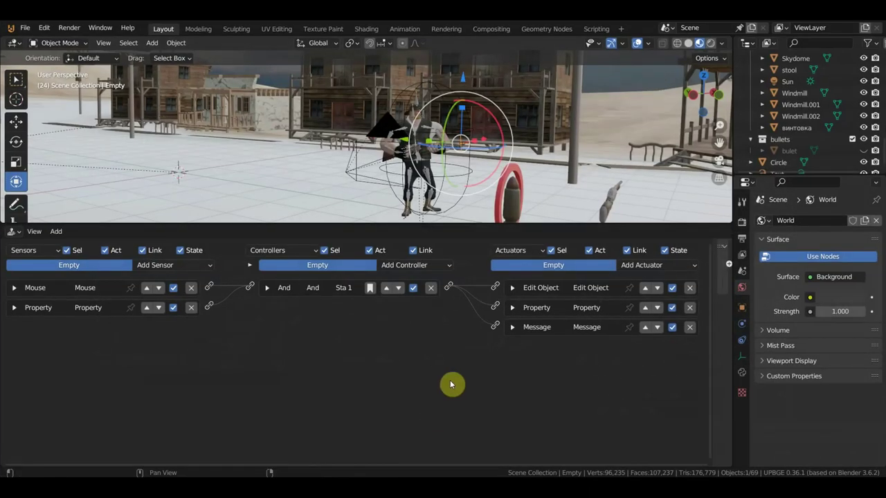
middle_click_drag(499, 187, 372, 214)
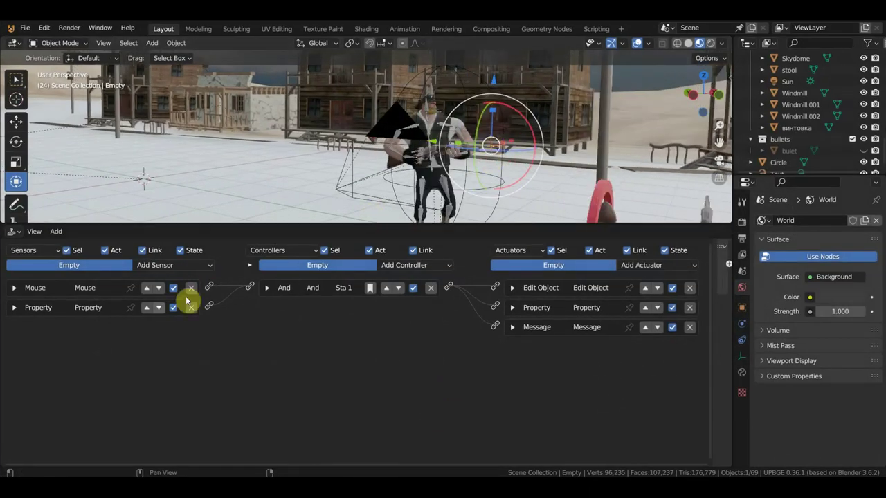
- Add a Message sensor and a Property actuator to the Empty and link them
left_click(163, 265)
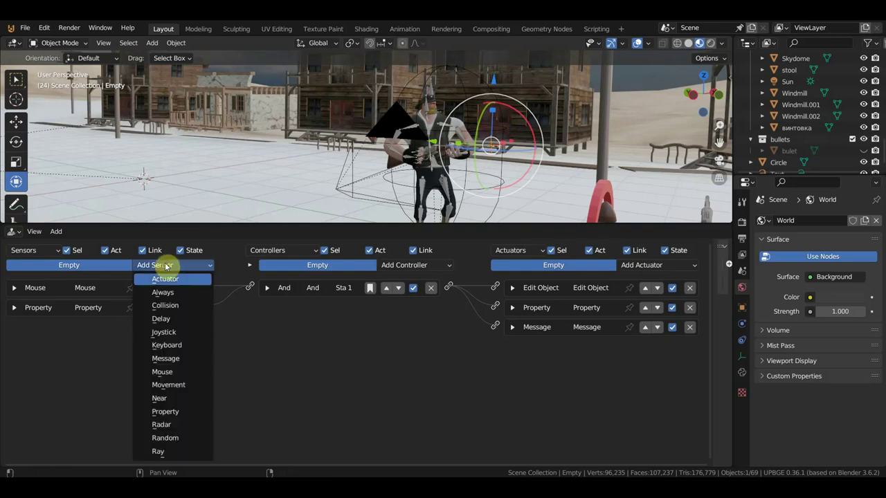
left_click(179, 360)
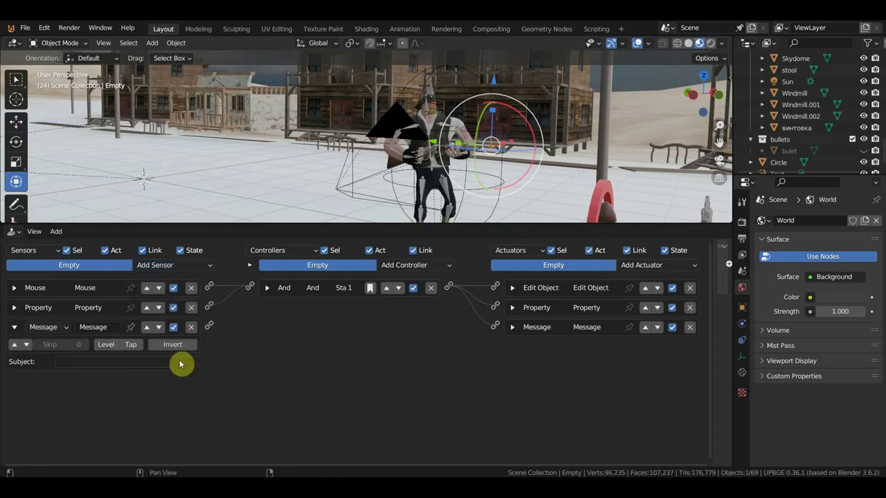
left_click(678, 268)
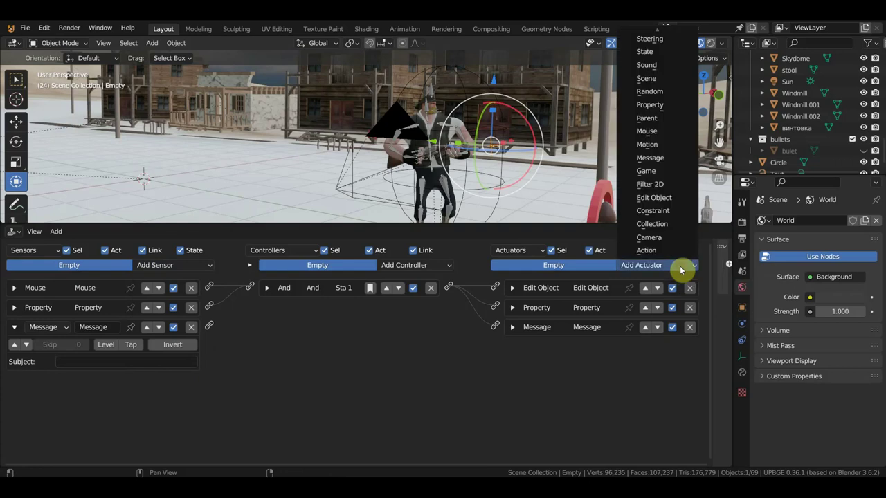
left_click(668, 105)
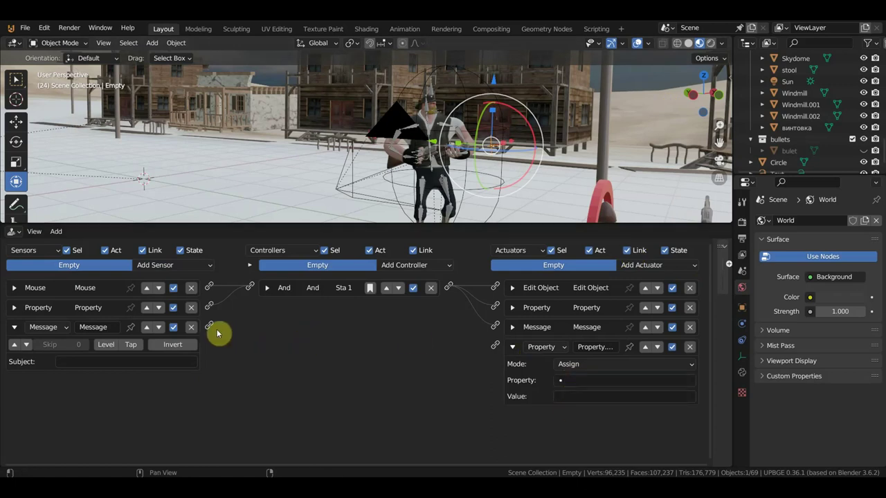
left_click_drag(211, 327, 495, 345)
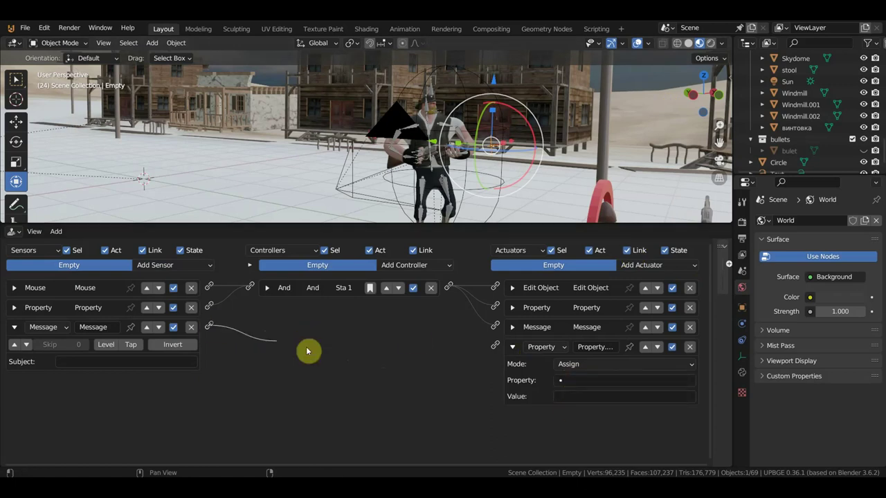
- Make the Property actuator assign the value 10 to the bullets property
left_click(585, 382)
left_click(577, 253)
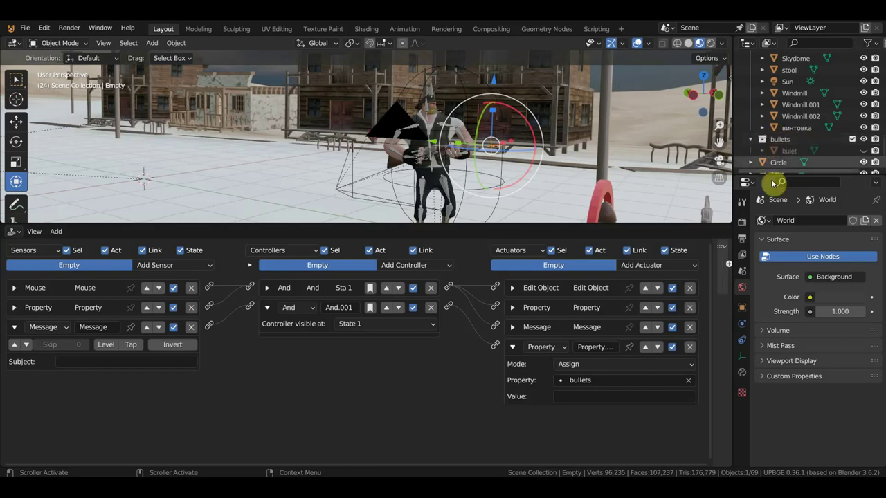
left_click(579, 397)
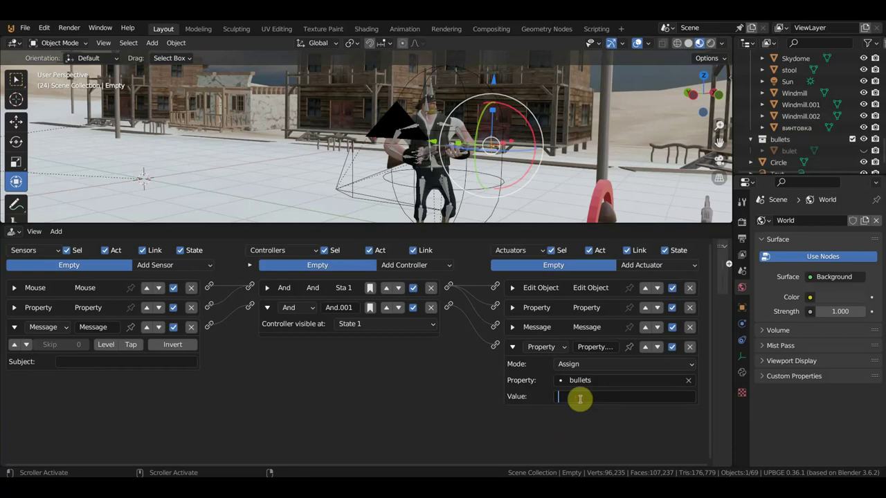
type("10")
key("Return")
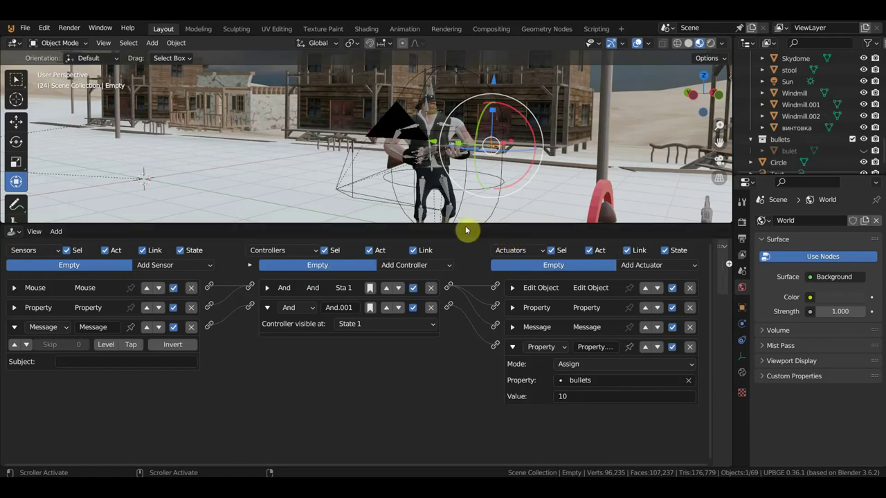
mouse_move(456, 142)
middle_mouse_down()
mouse_move(429, 139)
mouse_move(399, 152)
middle_mouse_up()
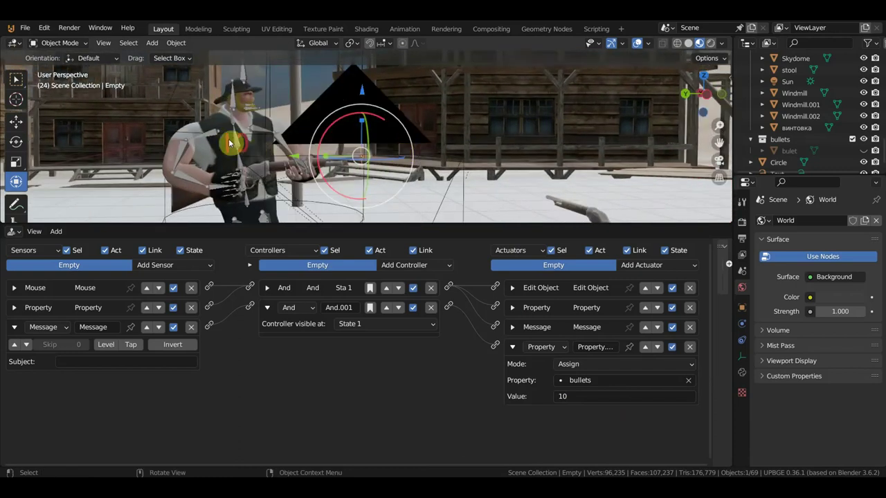
- Turn the 10 counter text toward the camera and give it a Message sensor with subject +++
left_click(242, 151)
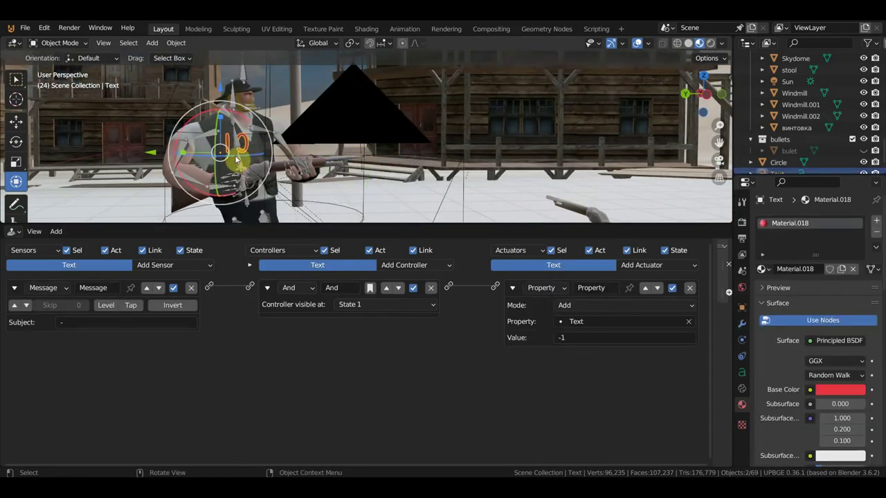
left_click_drag(241, 149, 235, 161)
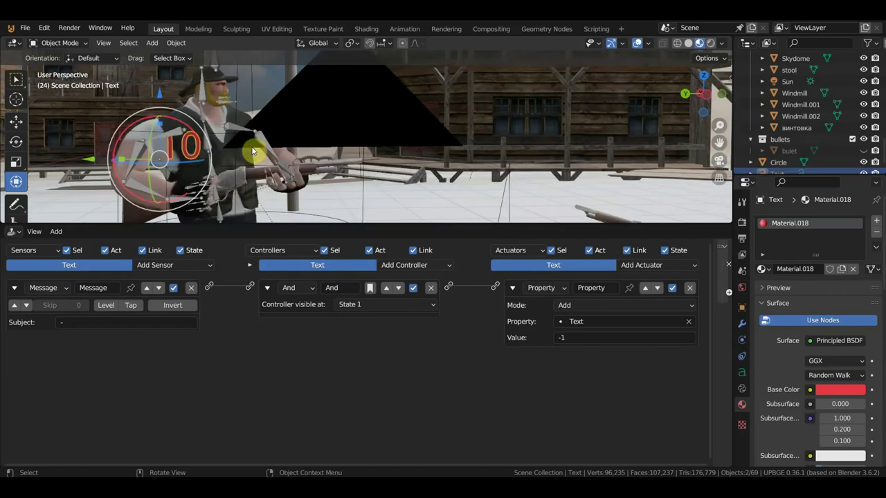
left_click(189, 265)
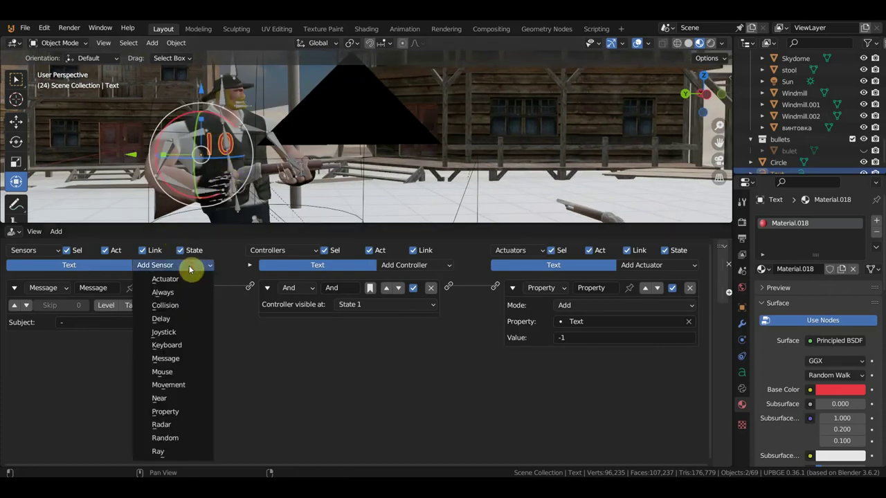
left_click(178, 359)
left_click(104, 377)
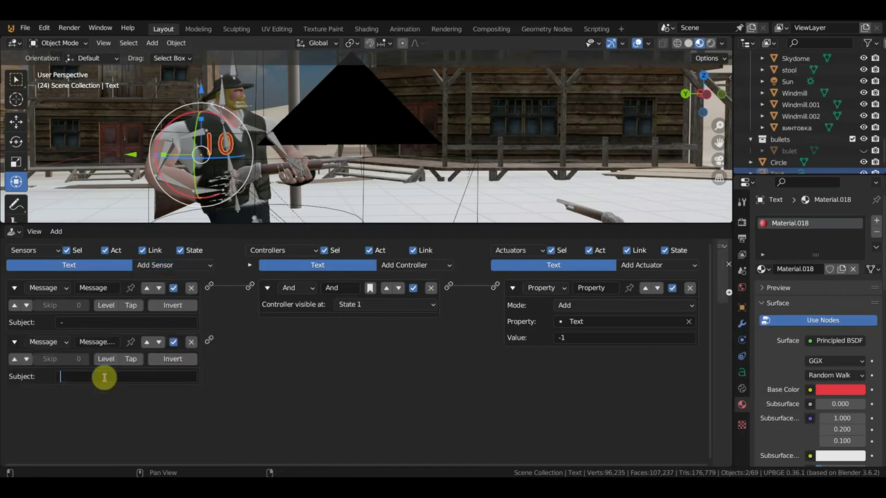
type("+++")
key("Return")
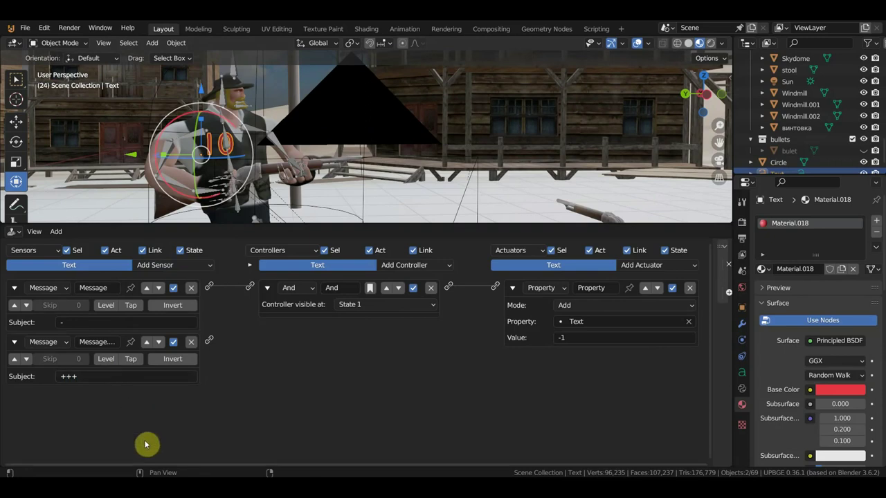
- Add a Property actuator assigning Text = 10, wired from the +++ Message sensor
left_click(660, 267)
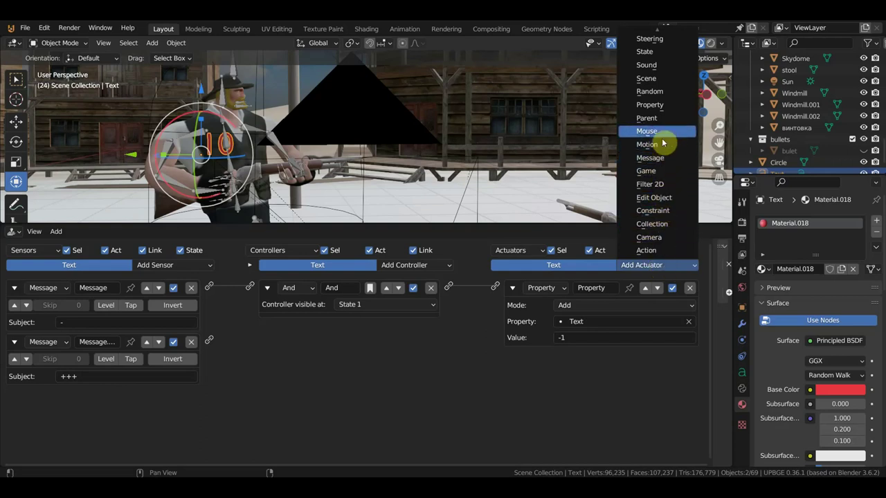
left_click(658, 106)
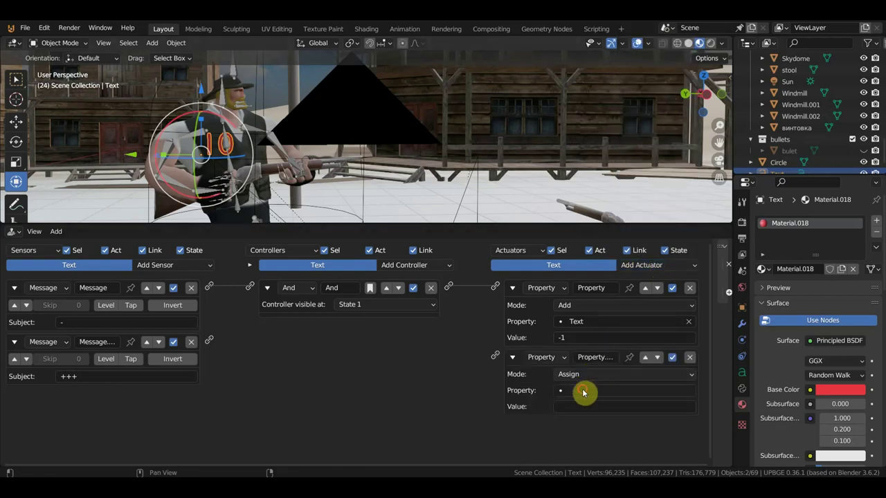
left_click(584, 391)
left_click(583, 268)
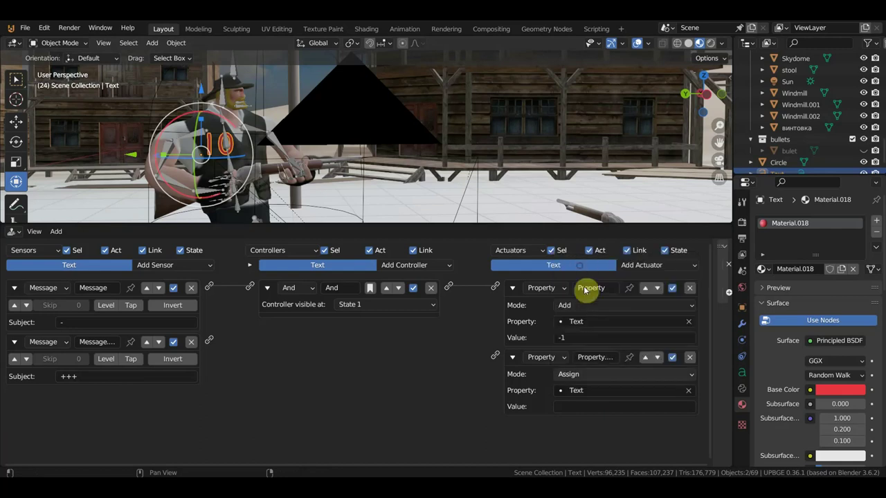
left_click(578, 407)
type("10")
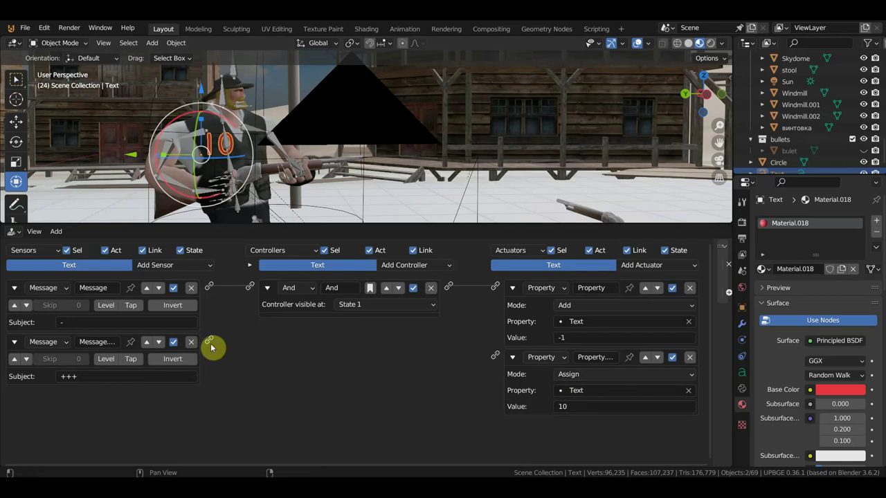
left_click_drag(211, 342, 495, 357)
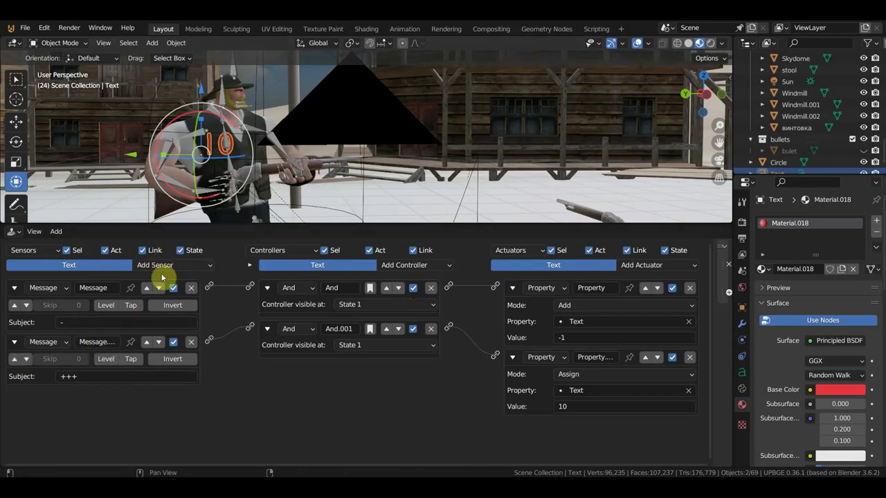
middle_click_drag(173, 156, 587, 157)
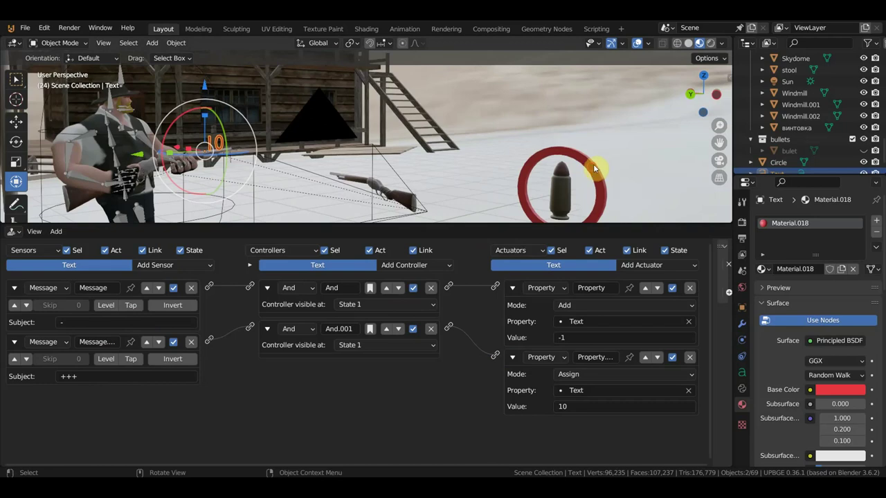
- Review the logic bricks of the pickup ring and the cowboy character
left_click(582, 176)
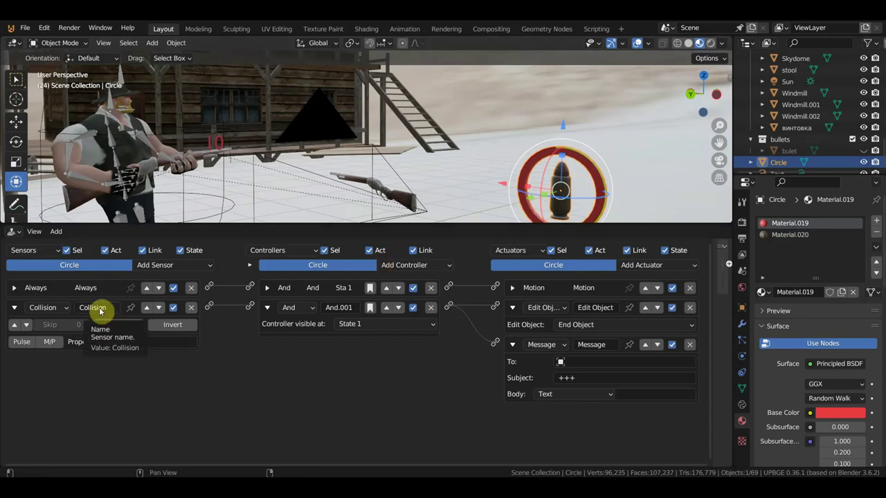
left_click(223, 184)
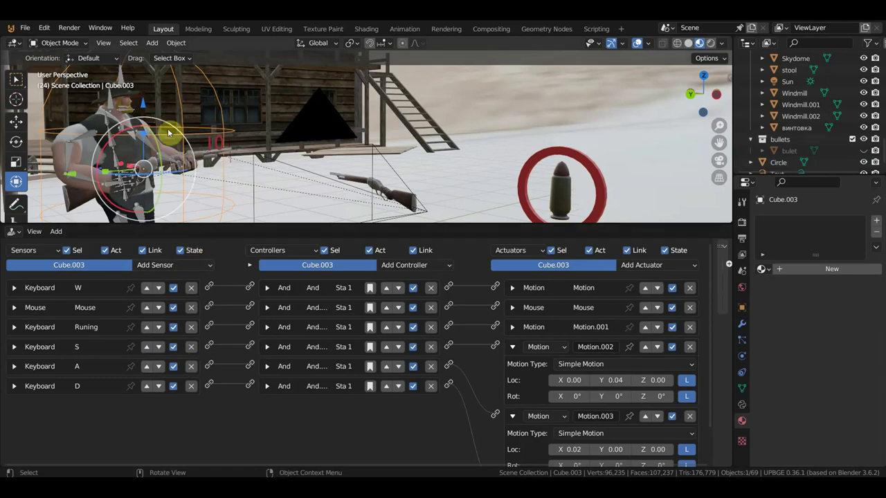
left_click(599, 187)
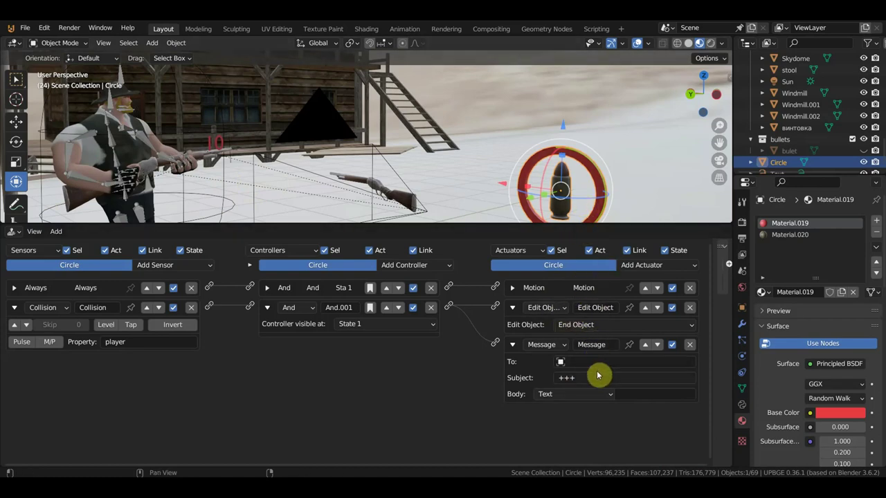
- Review the counter text and rifle logic, then select the Empty with the bullets-refill bricks
left_click(207, 144)
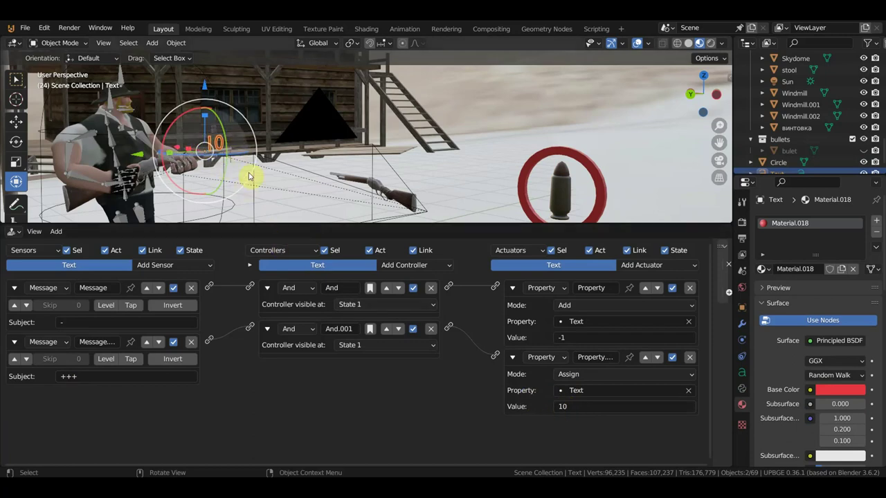
scroll(249, 176, "up", 1)
scroll(277, 168, "down", 1)
scroll(257, 164, "up", 1)
scroll(277, 169, "up", 2)
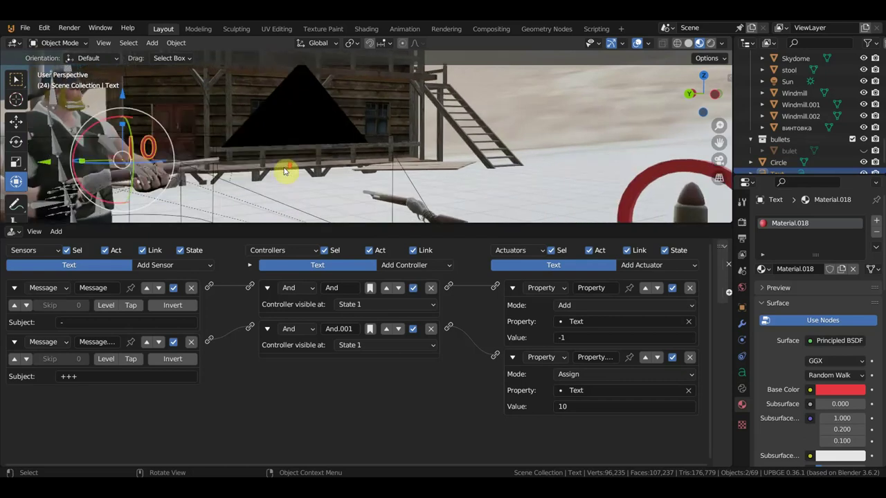
scroll(284, 171, "up", 1)
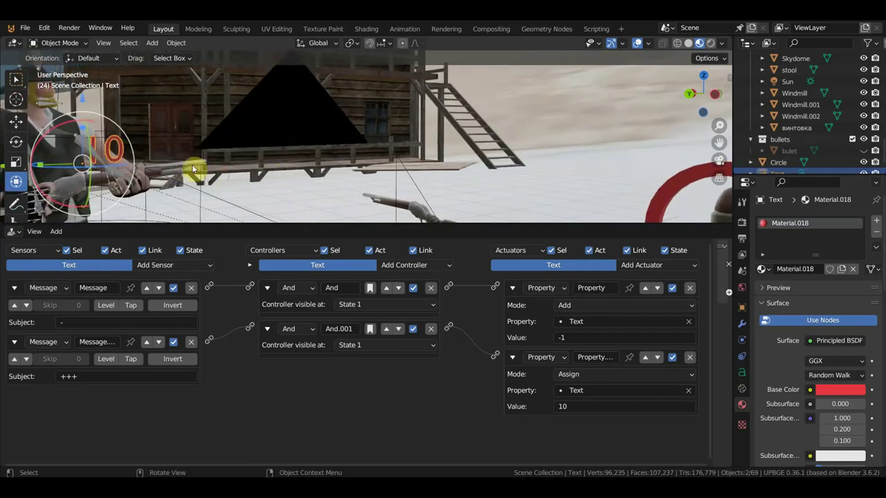
left_click(205, 156)
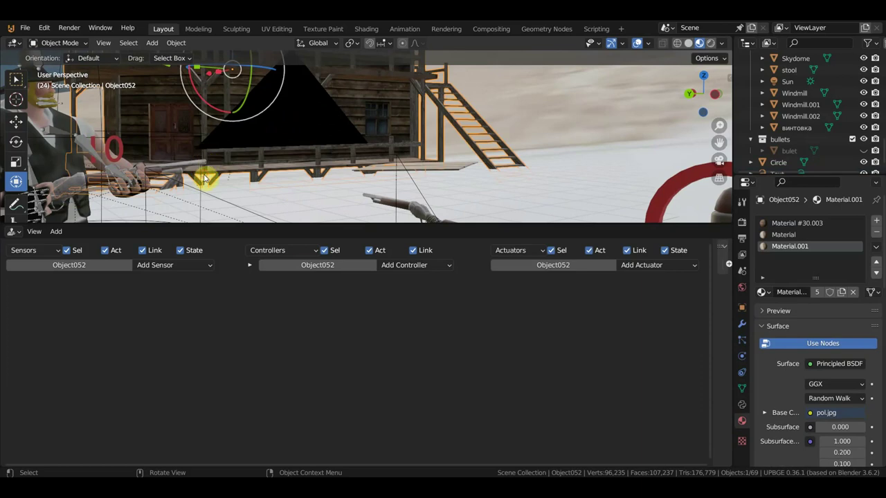
left_click(204, 177)
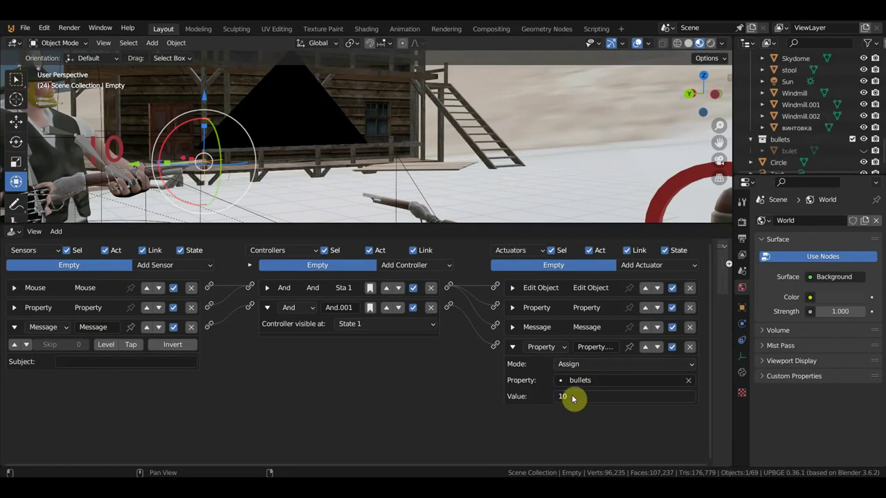
- Play the game in camera view, fire to drop the ammo counter, then walk into the bullet pickup
left_click_drag(486, 224, 477, 401)
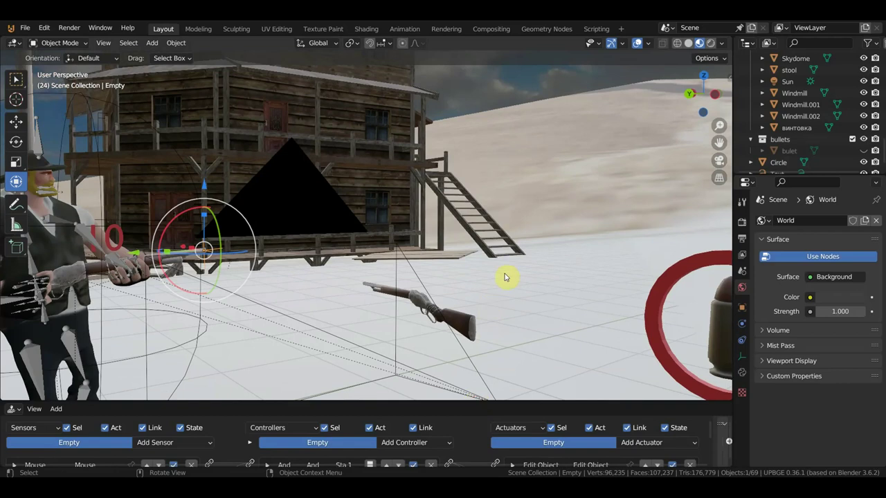
key("KP_0")
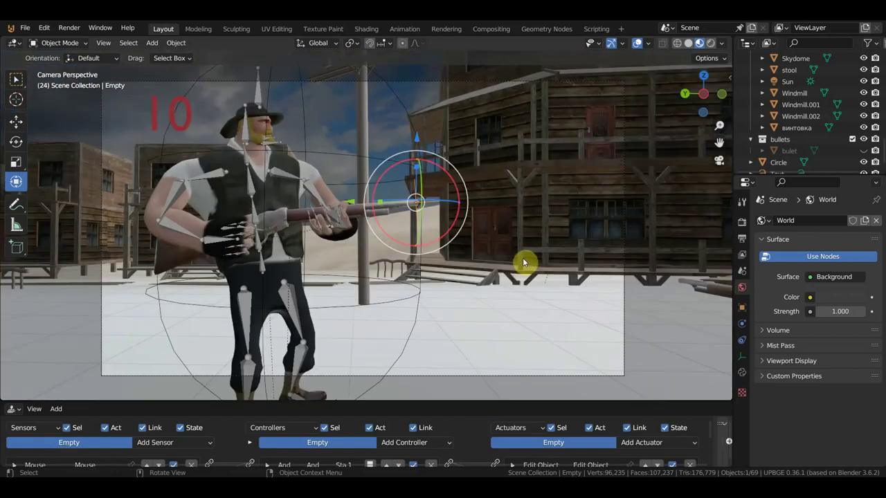
key("p")
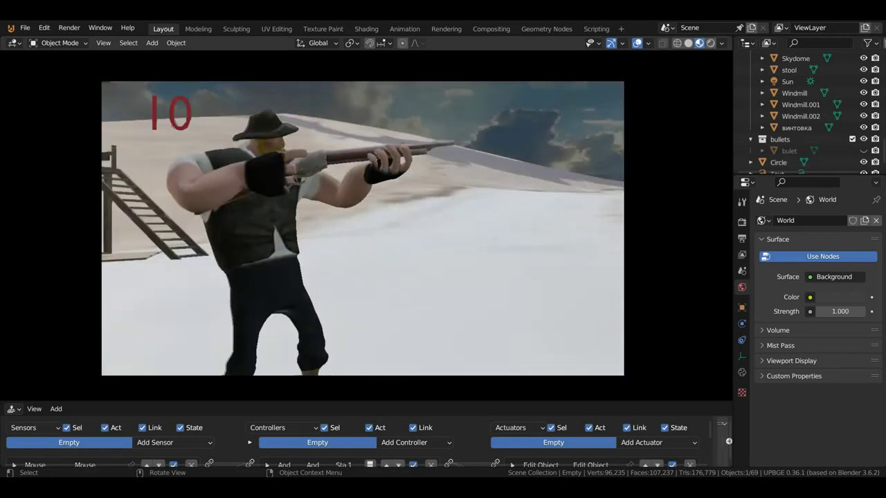
left_click(363, 228)
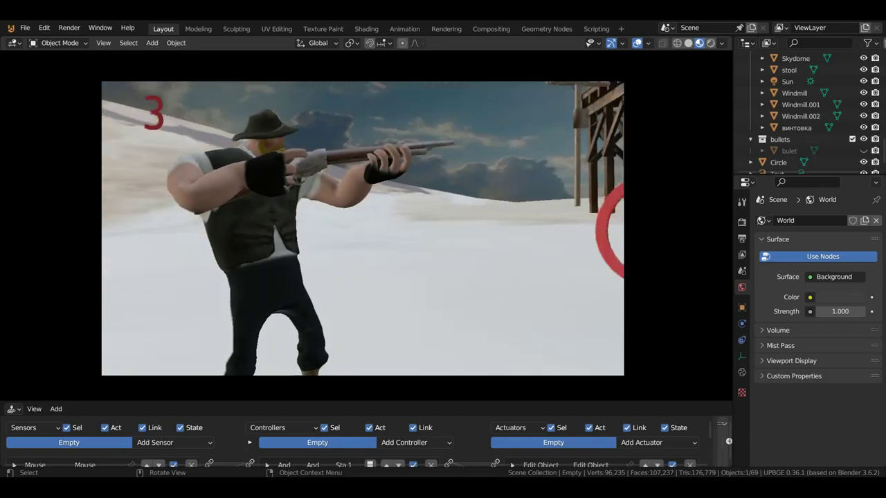
key("r")
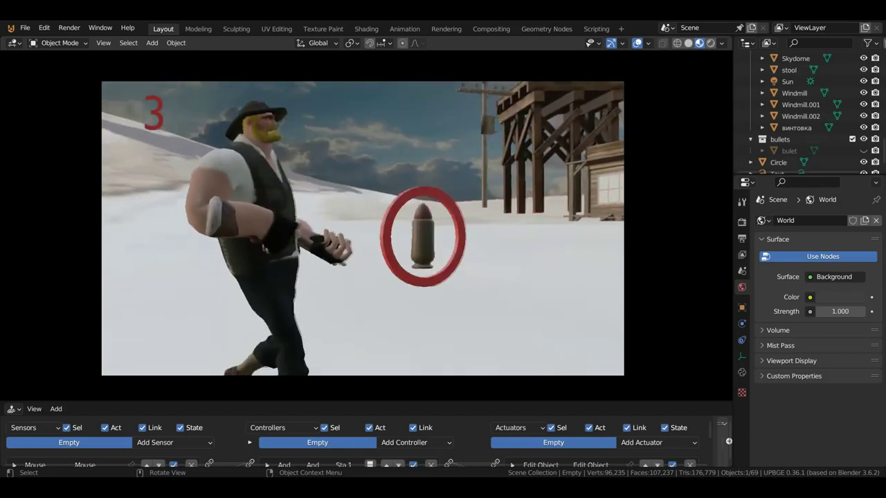